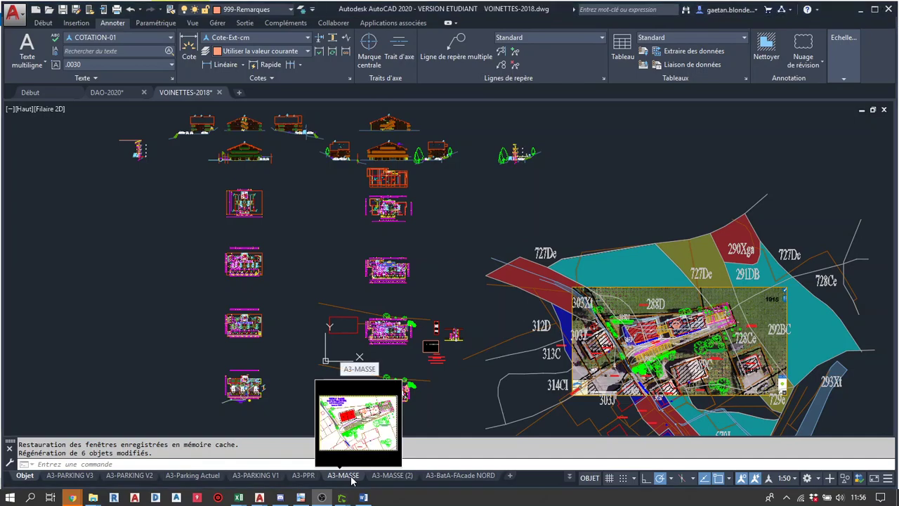
click(353, 478)
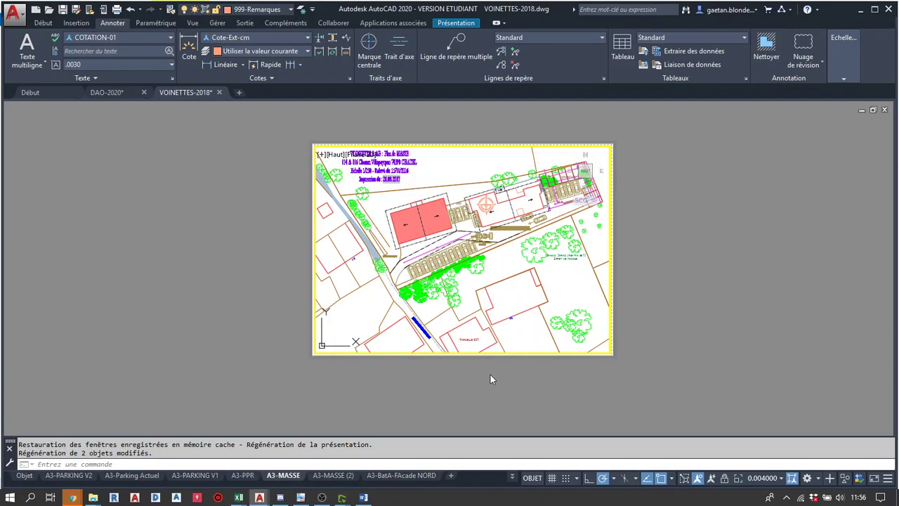
click(404, 476)
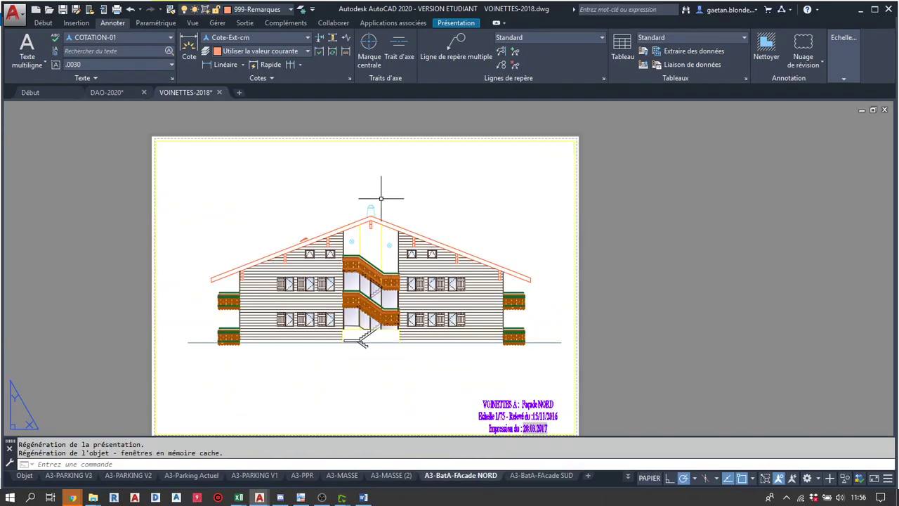
click(528, 477)
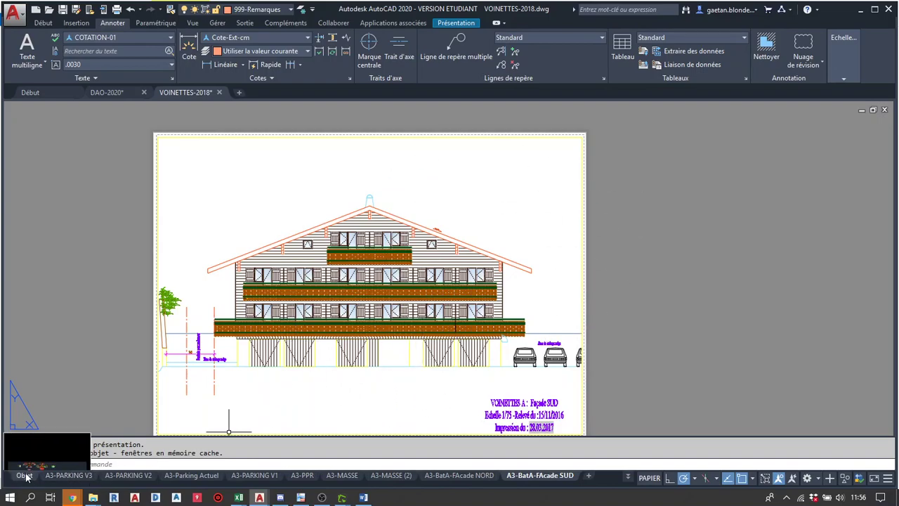
mouse_move(24, 476)
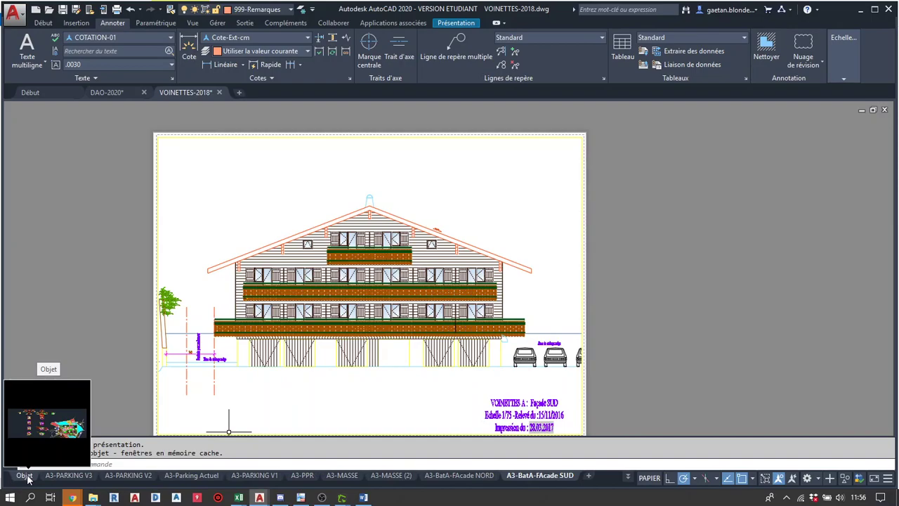
click(26, 478)
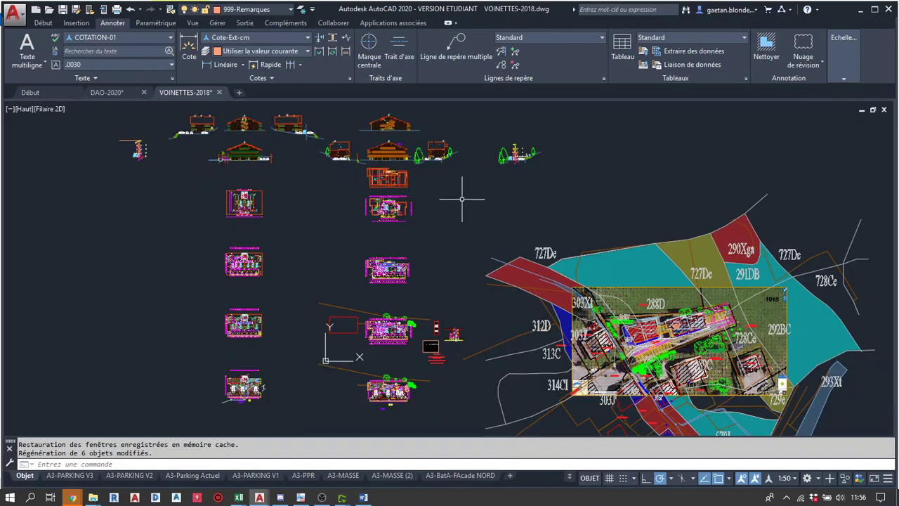
Zoom and pan to centre the chalet façade elevation with its garages and parked cars.
scroll(390, 203, up, 3)
scroll(388, 287, up, 2)
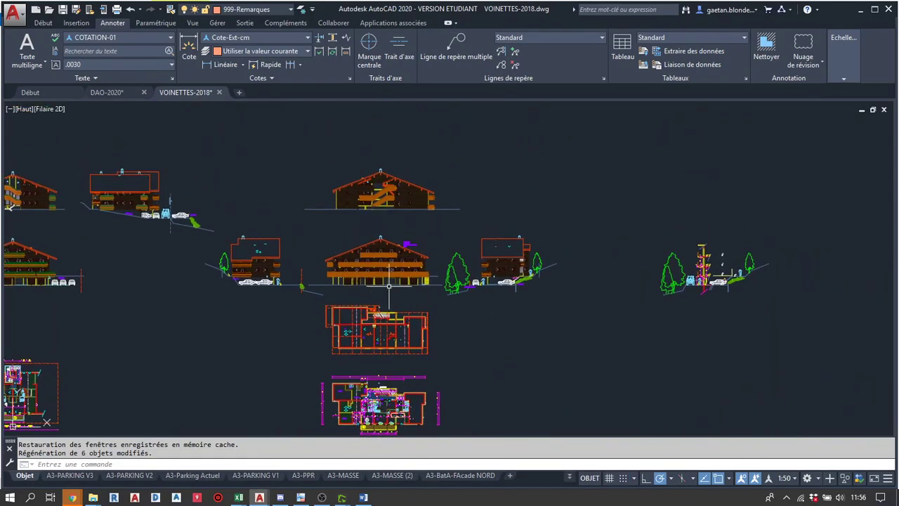
scroll(389, 286, up, 5)
scroll(385, 278, up, 3)
scroll(381, 272, down, 7)
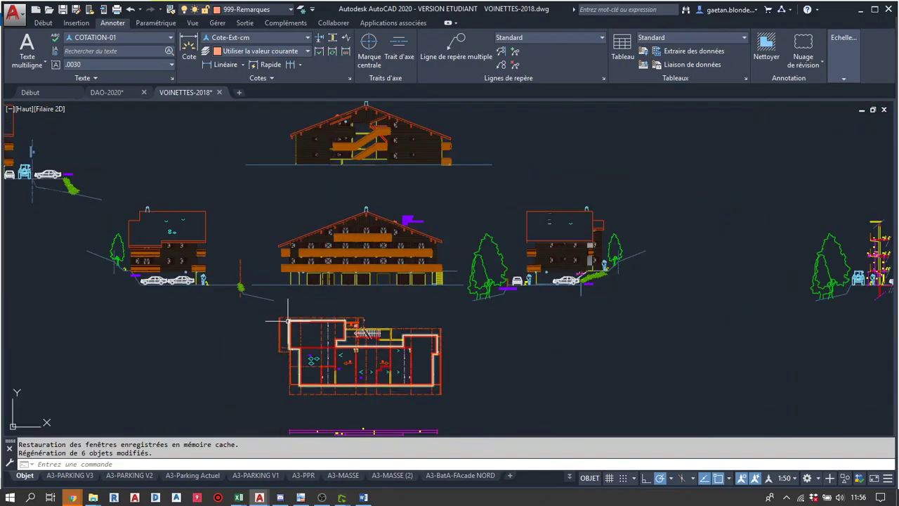
middle_drag(287, 320, 326, 339)
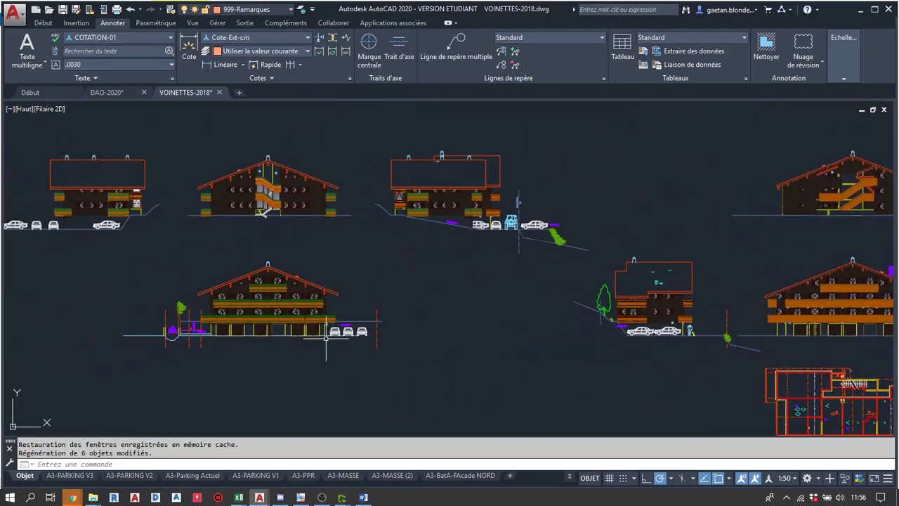
scroll(231, 313, up, 3)
scroll(422, 309, down, 1)
middle_drag(434, 317, 451, 314)
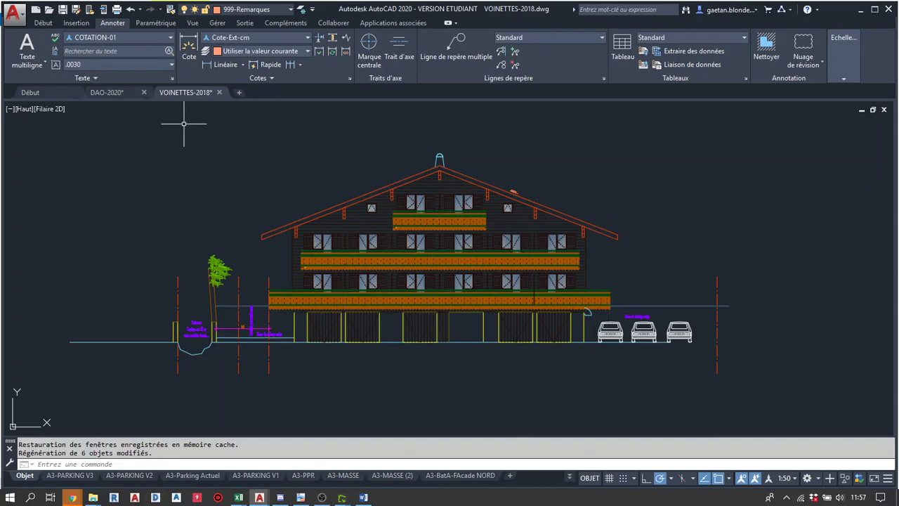
click(427, 369)
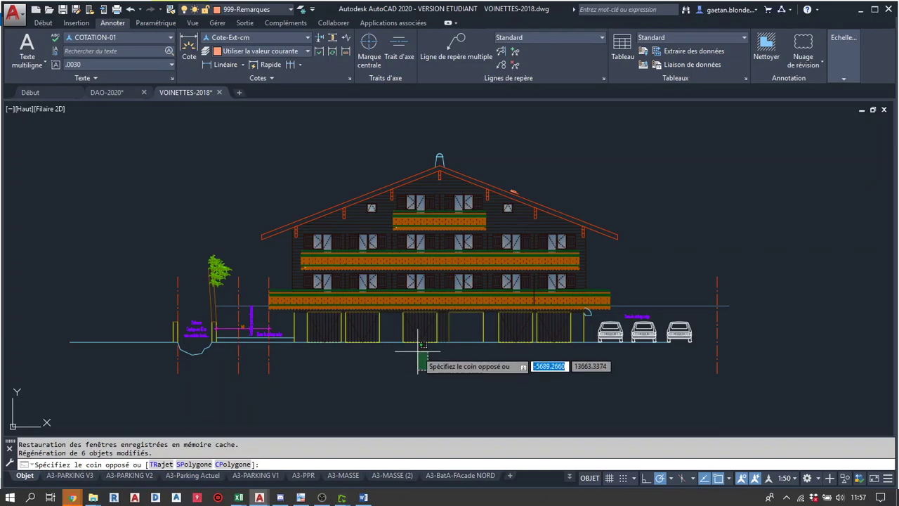
click(311, 124)
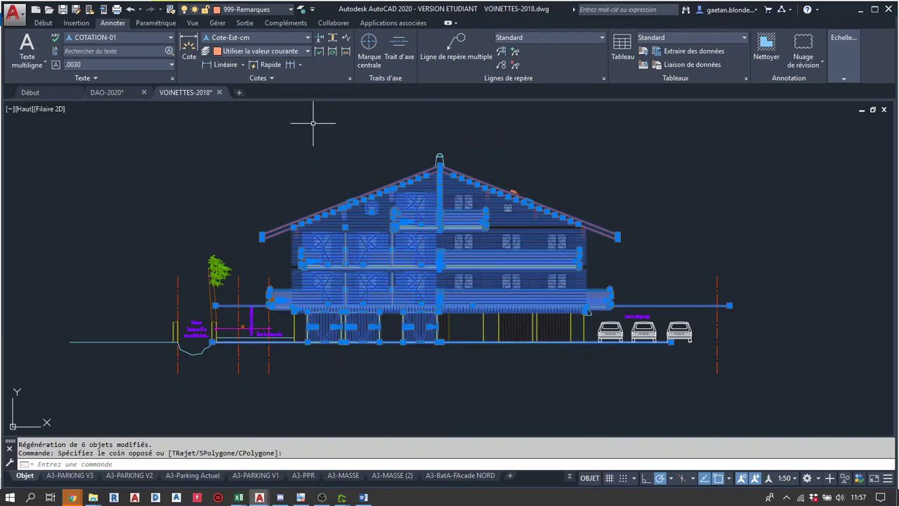
key(Delete)
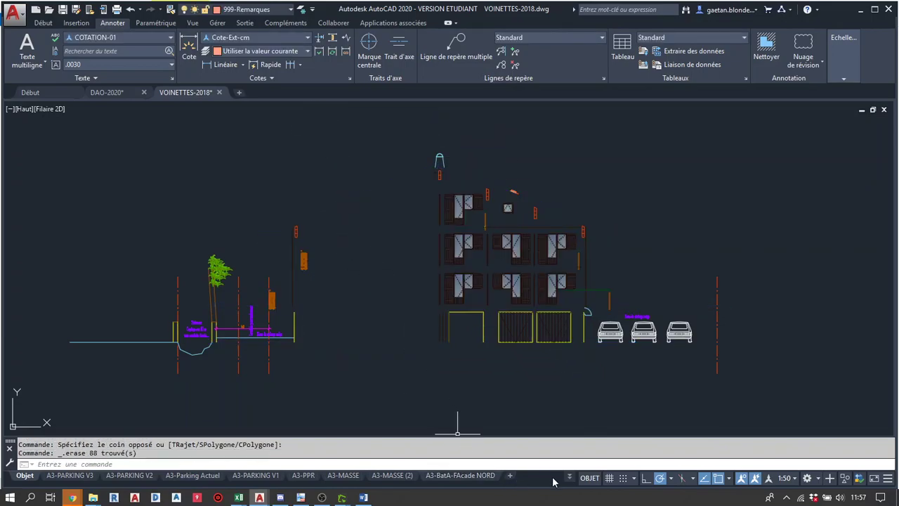
click(570, 478)
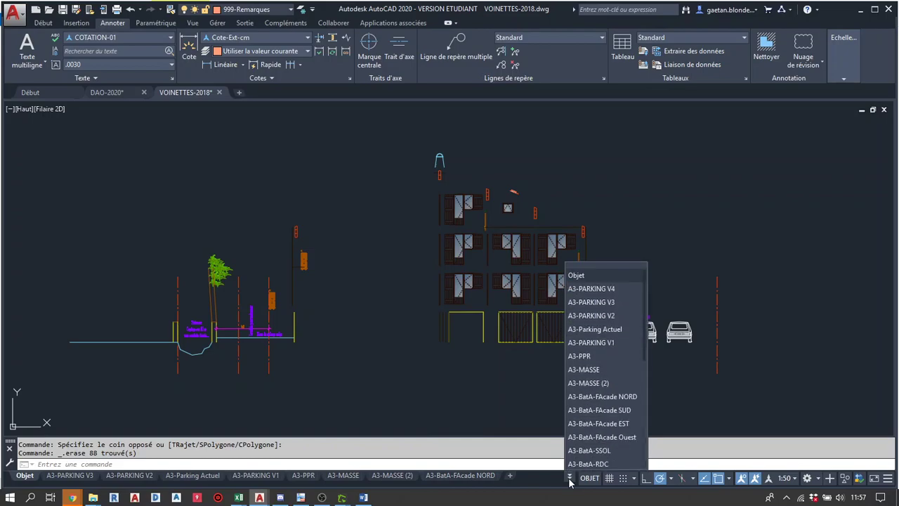
click(600, 407)
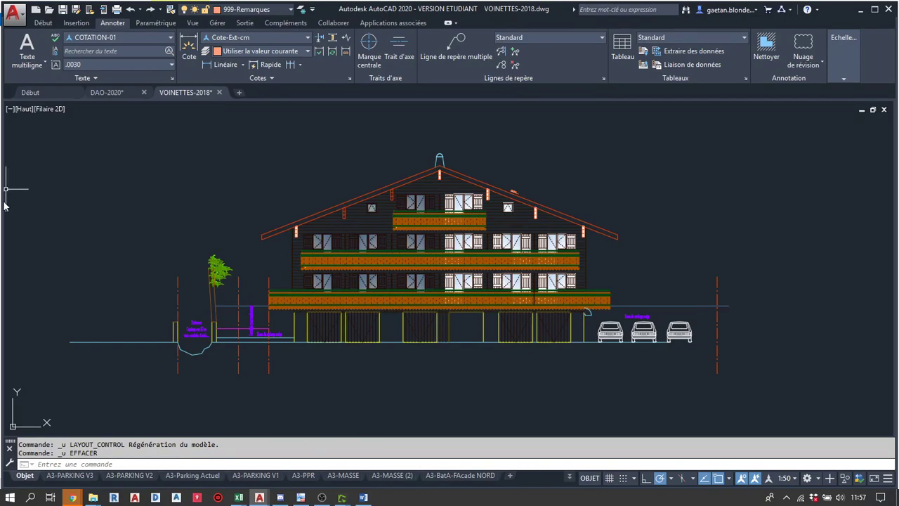
scroll(536, 256, down, 2)
Zoom out and pan so the coloured site plan and its variants are all visible.
mouse_move(540, 288)
middle_down()
mouse_move(500, 316)
mouse_move(502, 325)
middle_up()
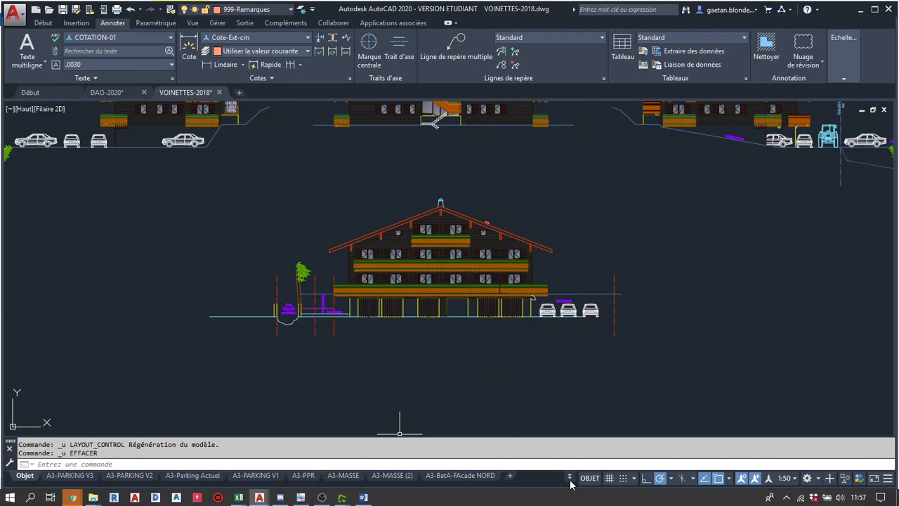
scroll(555, 369, down, 3)
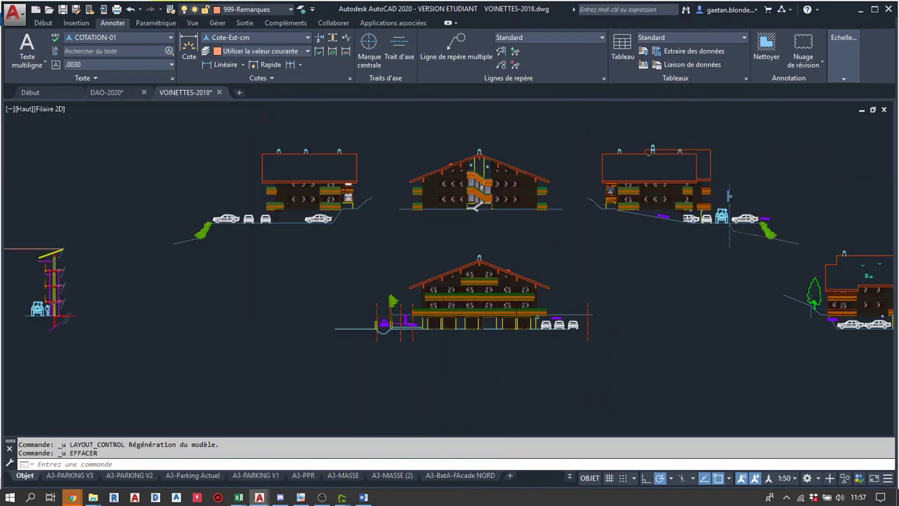
scroll(544, 344, down, 2)
scroll(614, 290, down, 2)
middle_drag(552, 316, 466, 250)
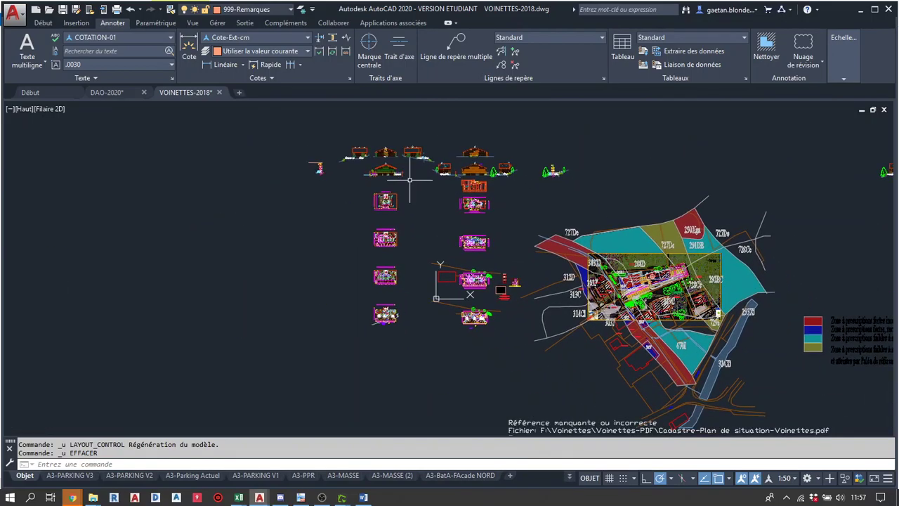
scroll(465, 249, down, 2)
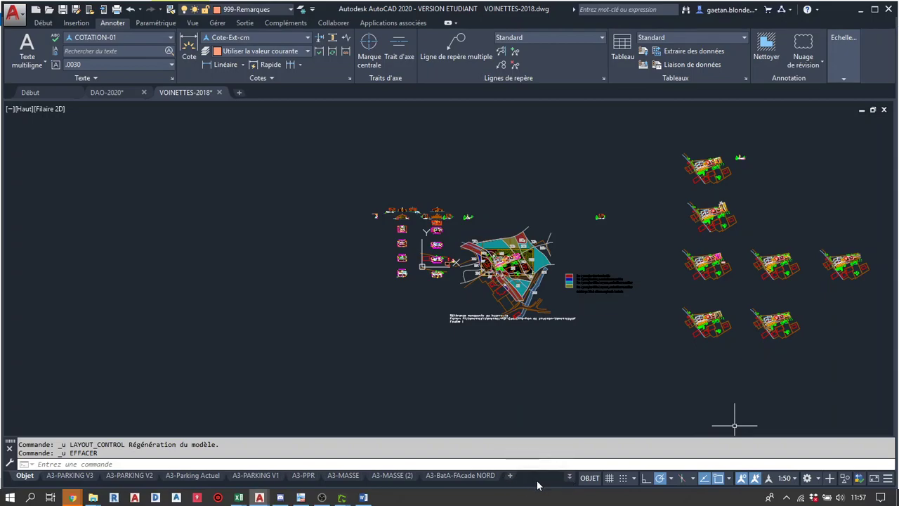
Browse the full layout list, then dismiss it without choosing a layout.
click(570, 478)
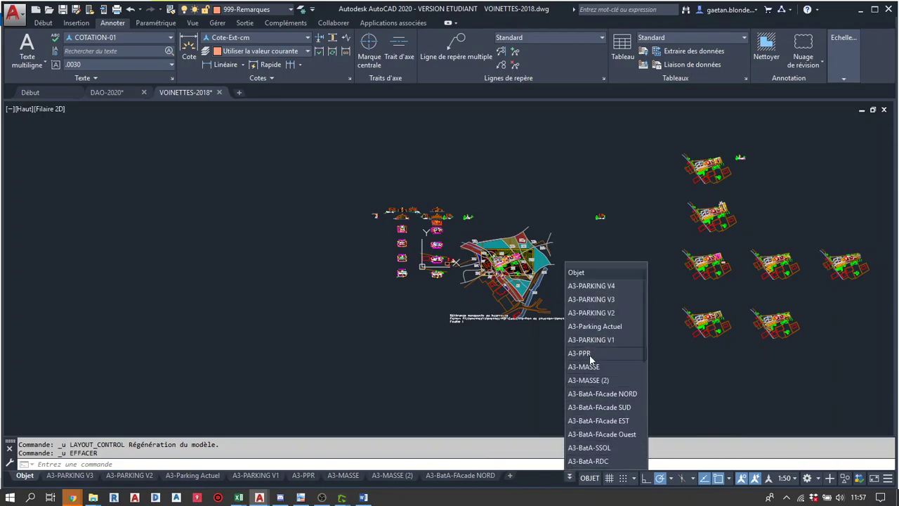
scroll(595, 354, down, 2)
scroll(595, 355, down, 2)
scroll(595, 357, down, 2)
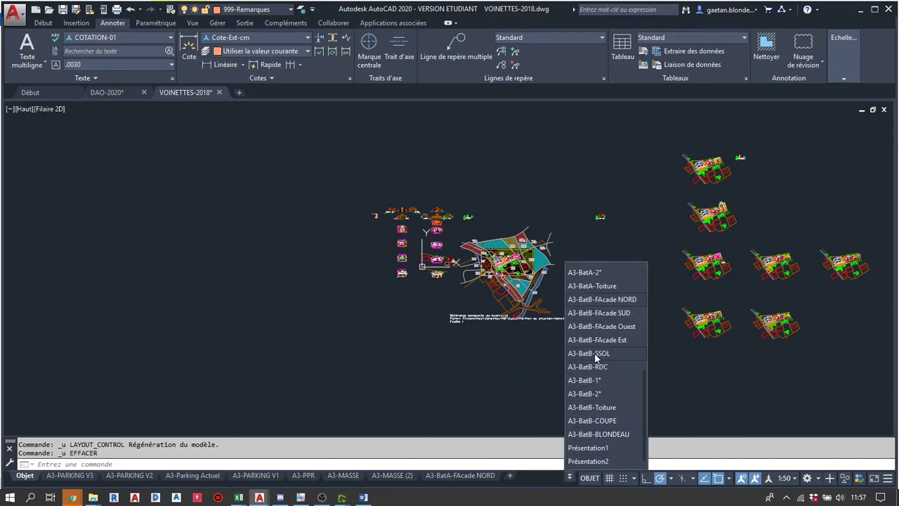
scroll(596, 362, down, 1)
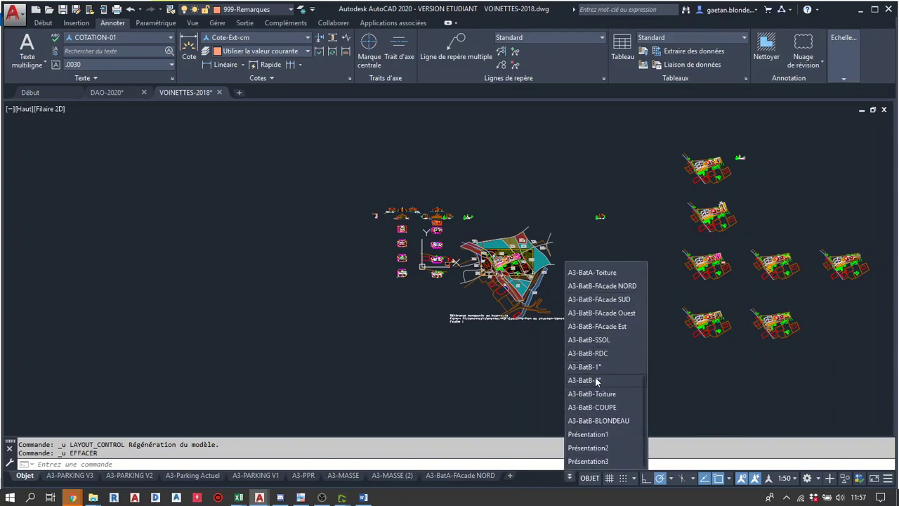
scroll(596, 381, up, 2)
scroll(596, 382, up, 1)
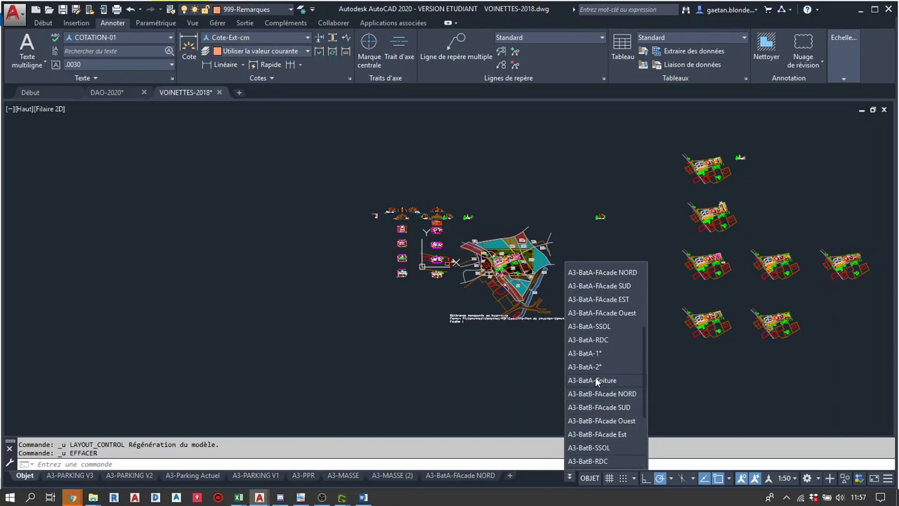
click(544, 374)
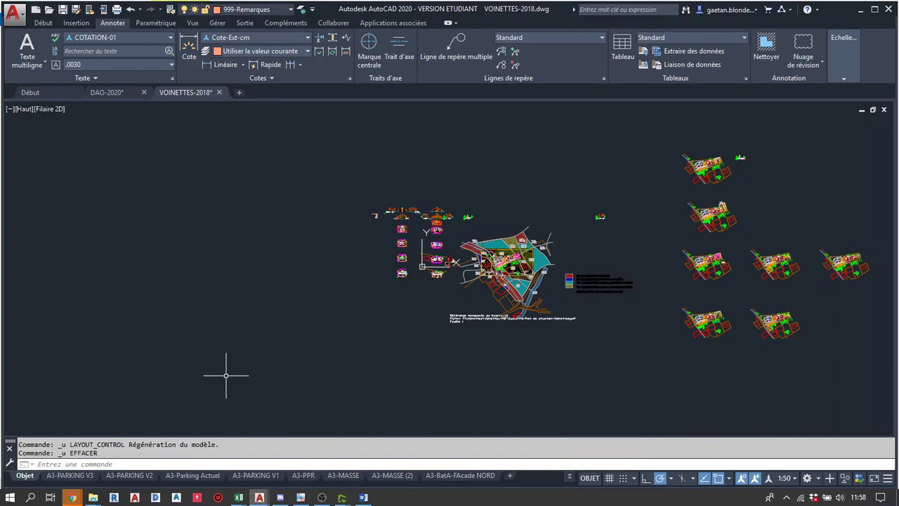
Close the VOINETTES-2018 drawing, answering its save-changes prompt.
click(107, 92)
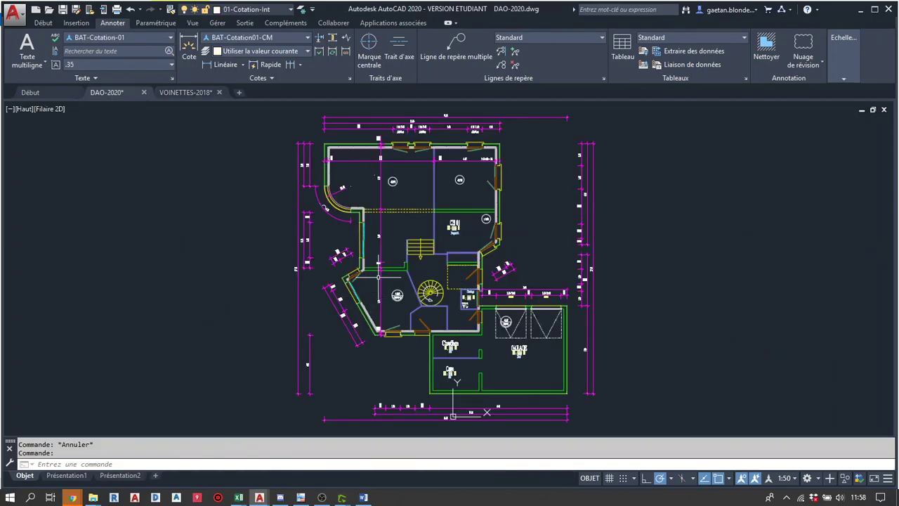
click(193, 92)
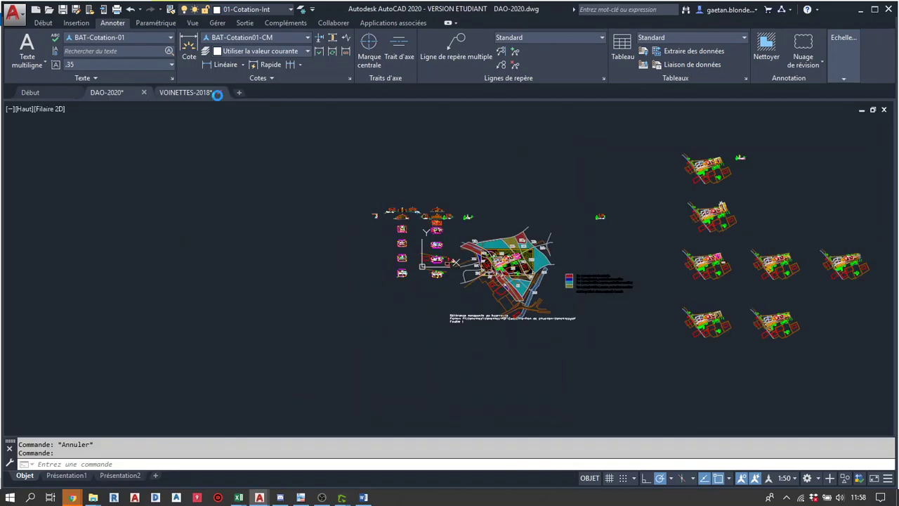
click(218, 92)
click(466, 272)
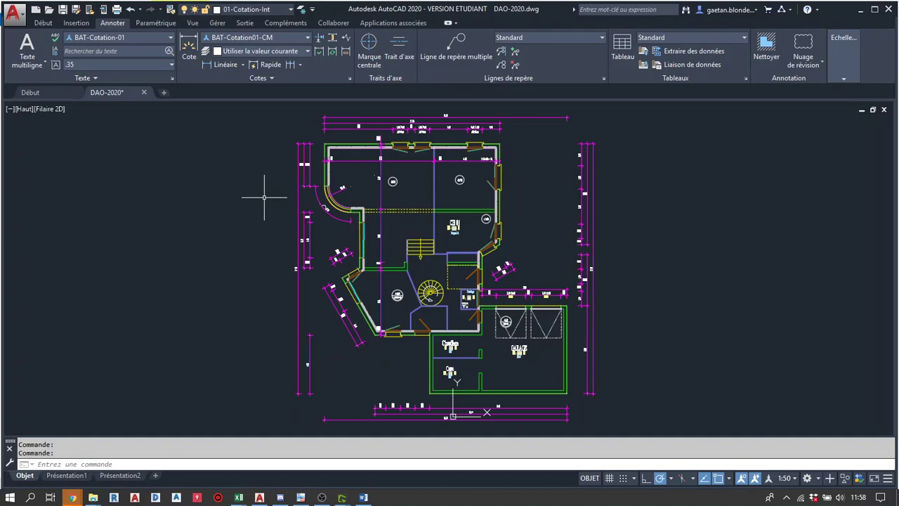
Minimize the AutoCAD window and restore it.
click(854, 9)
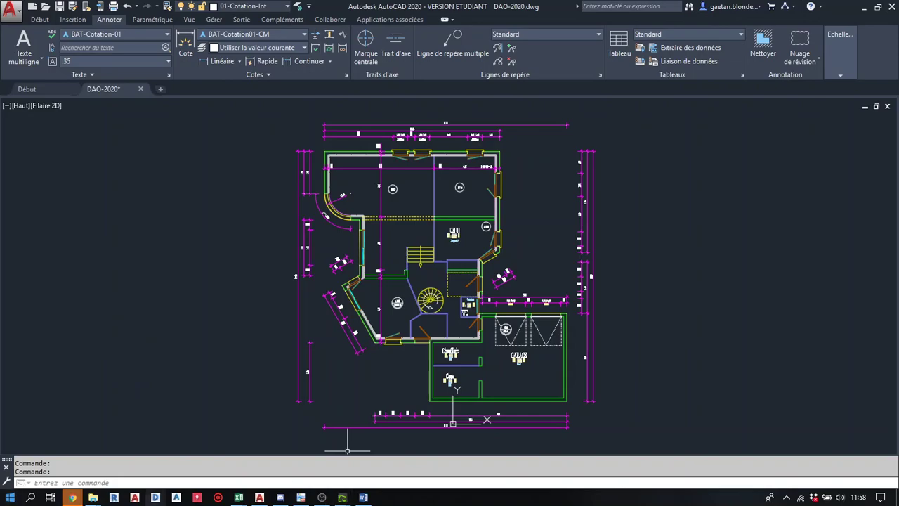
click(10, 497)
click(255, 366)
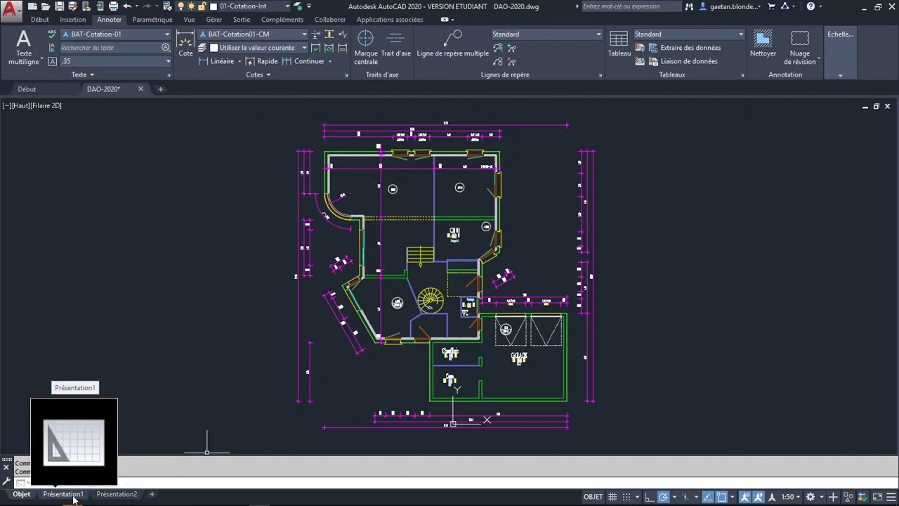
mouse_move(117, 494)
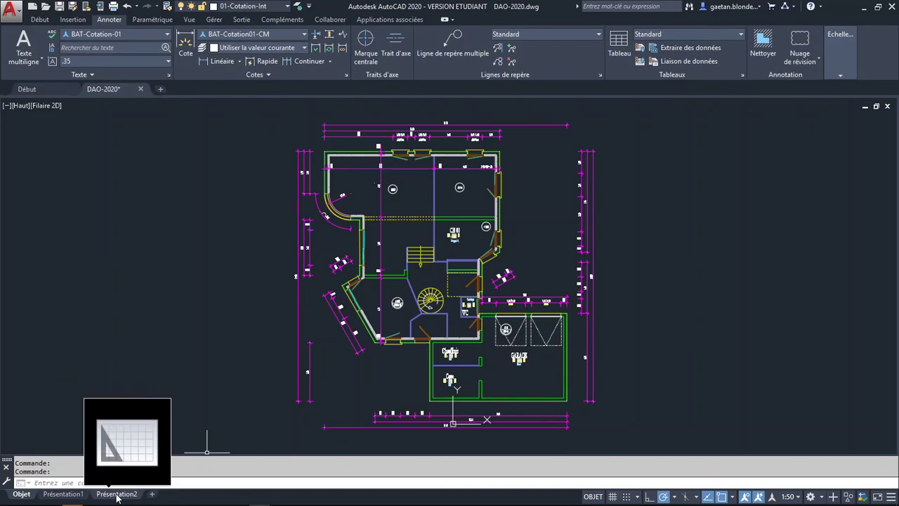
Delete the Présentation2 layout with Supprimer and confirm the deletion.
right_click(117, 497)
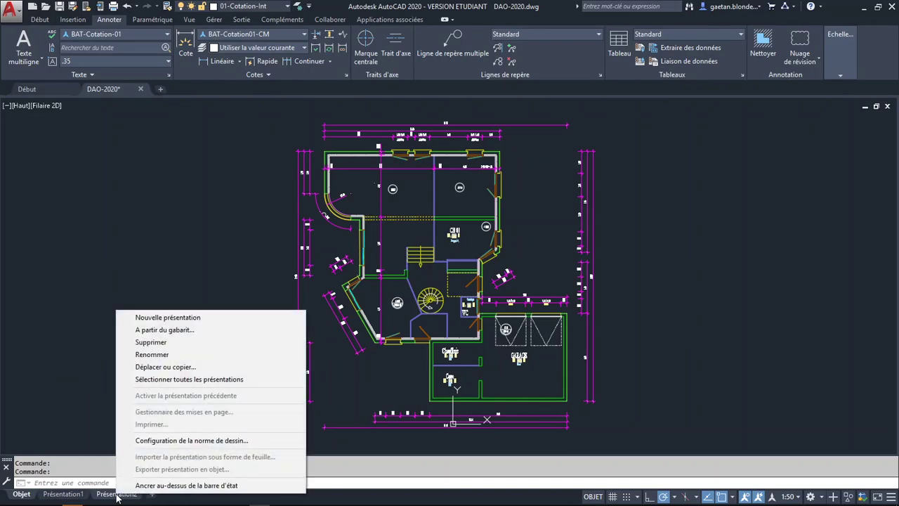
click(151, 344)
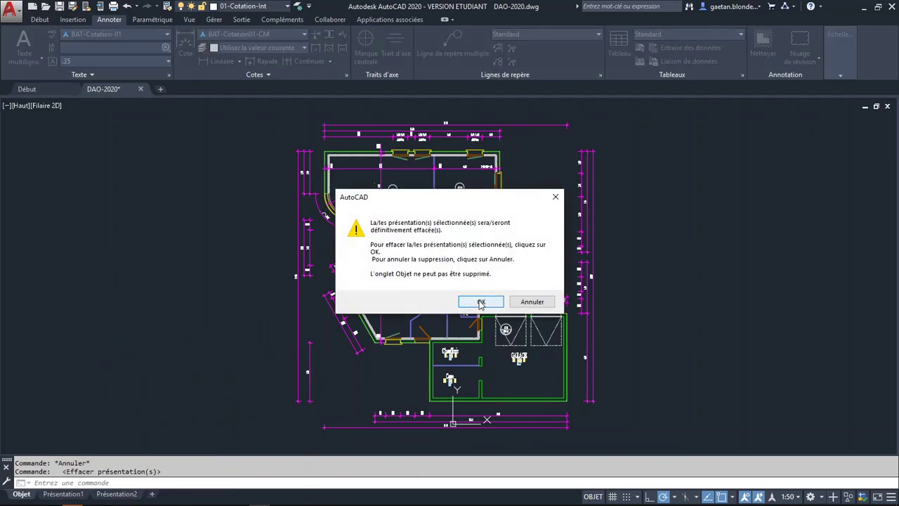
click(481, 302)
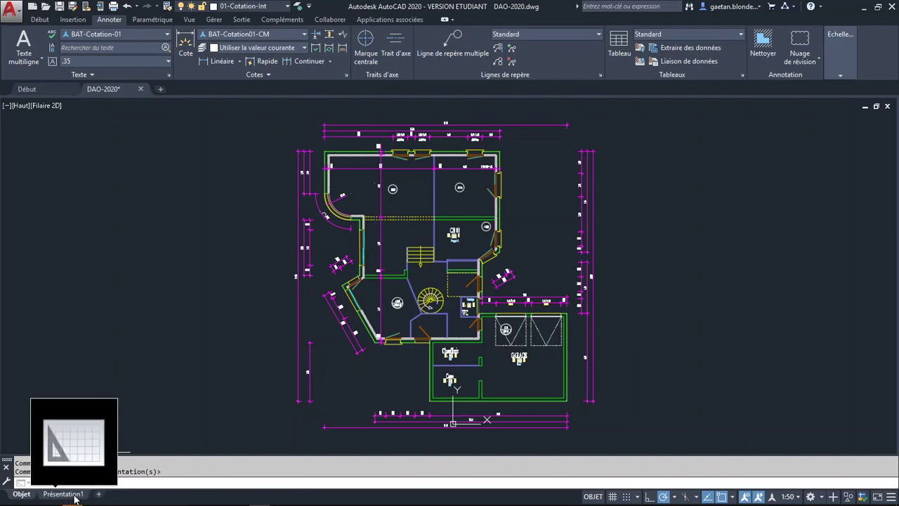
Rename the Présentation1 layout to A3-RDC-50-CM.
mouse_move(63, 494)
right_click(76, 497)
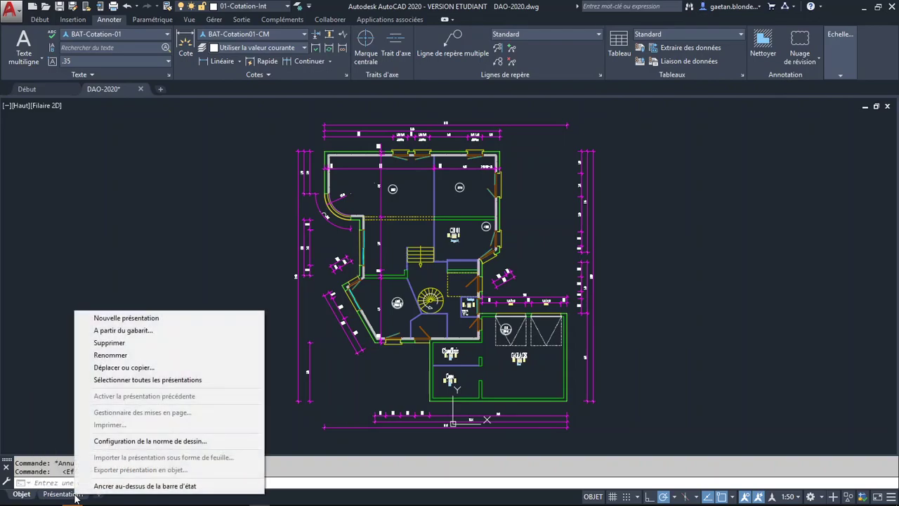
click(113, 355)
text(A)
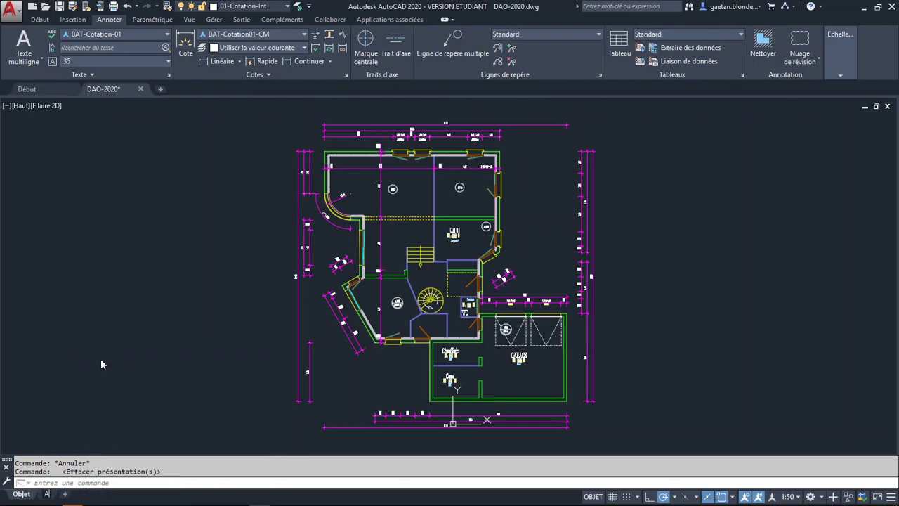
text(3-)
text(RDC)
text(-50)
text(-CM)
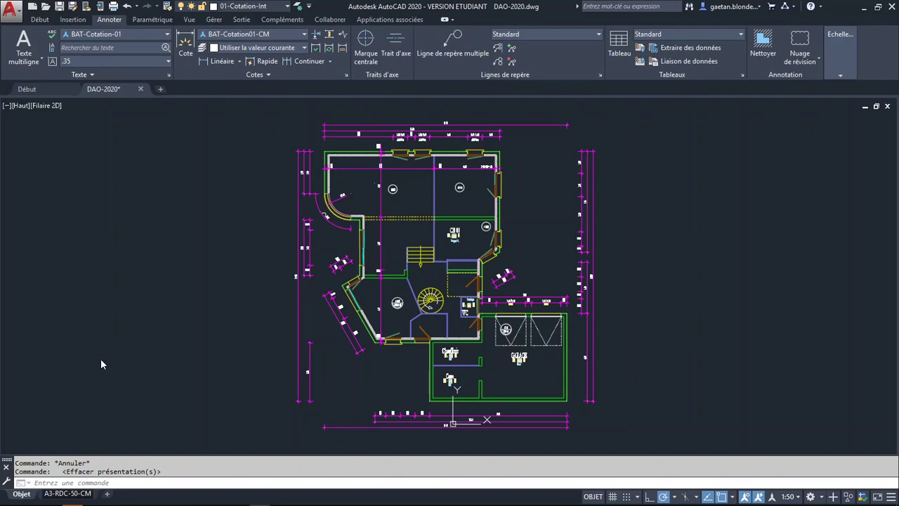
click(101, 359)
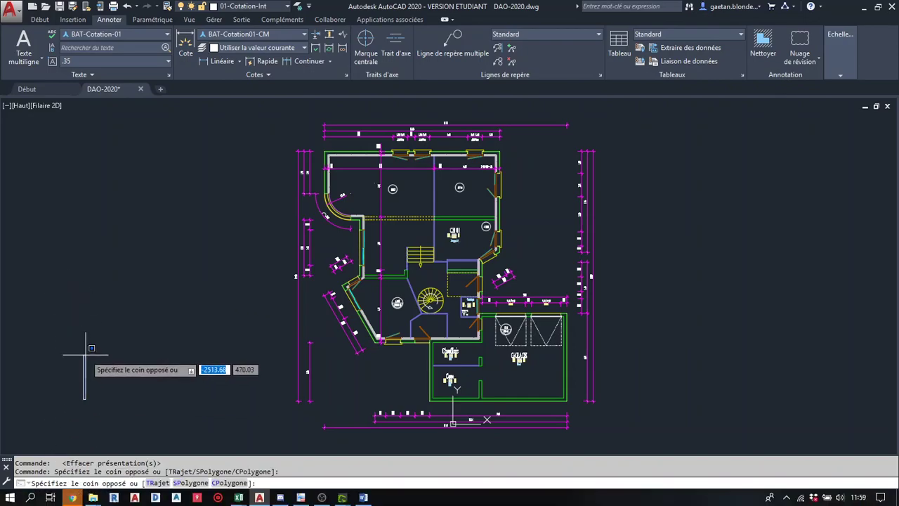
Dismiss the Windows Start menu and bring up the layout sheet options.
click(10, 499)
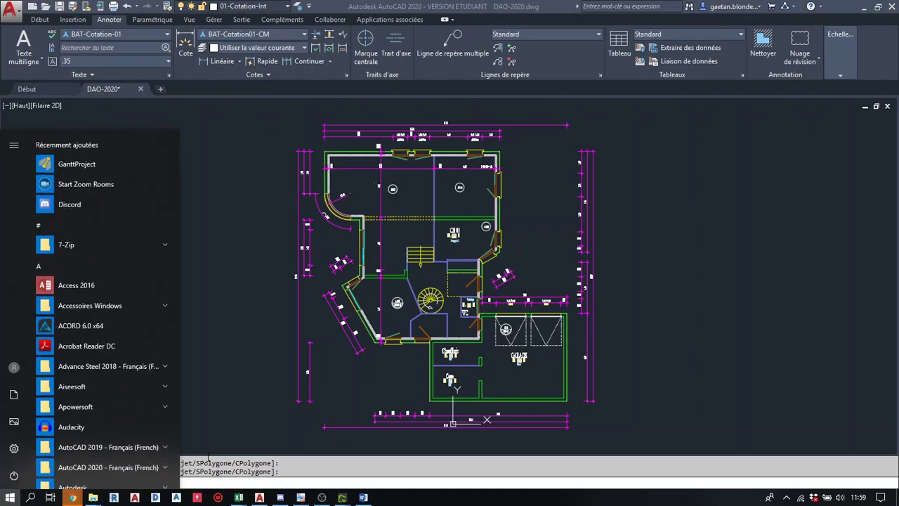
click(211, 425)
right_click(67, 494)
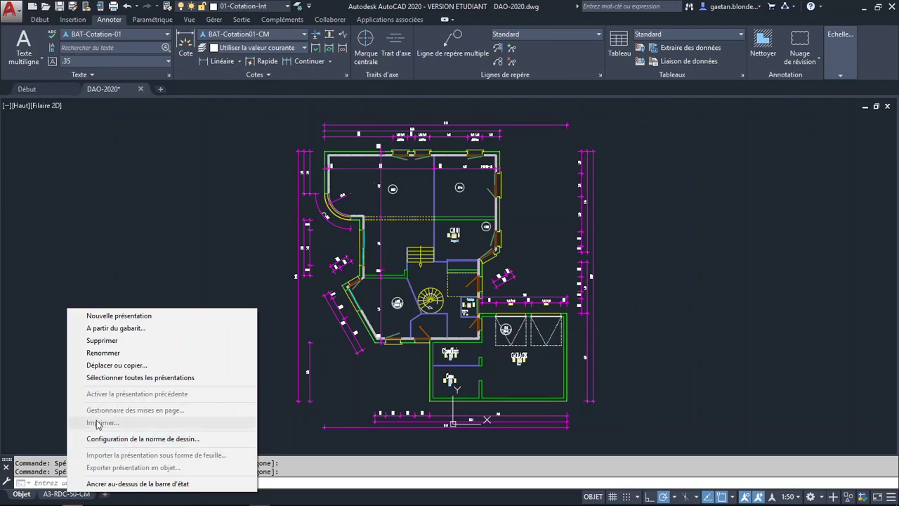
Switch to the A3-RDC-50-CM layout and try the page setup manager from the Output ribbon.
click(59, 494)
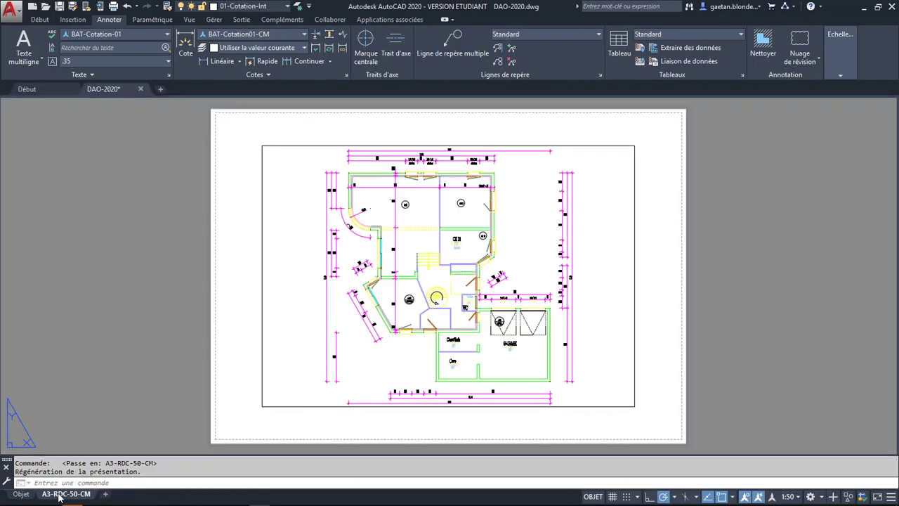
right_click(60, 495)
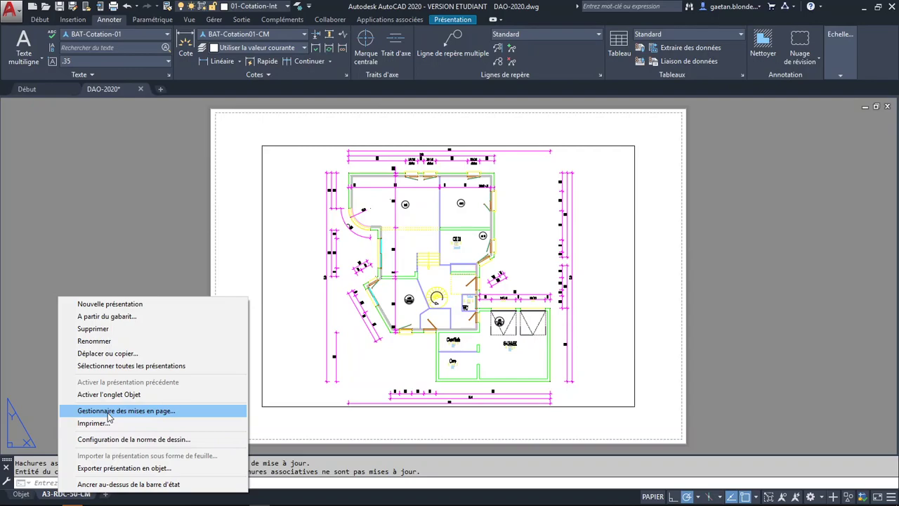
click(121, 255)
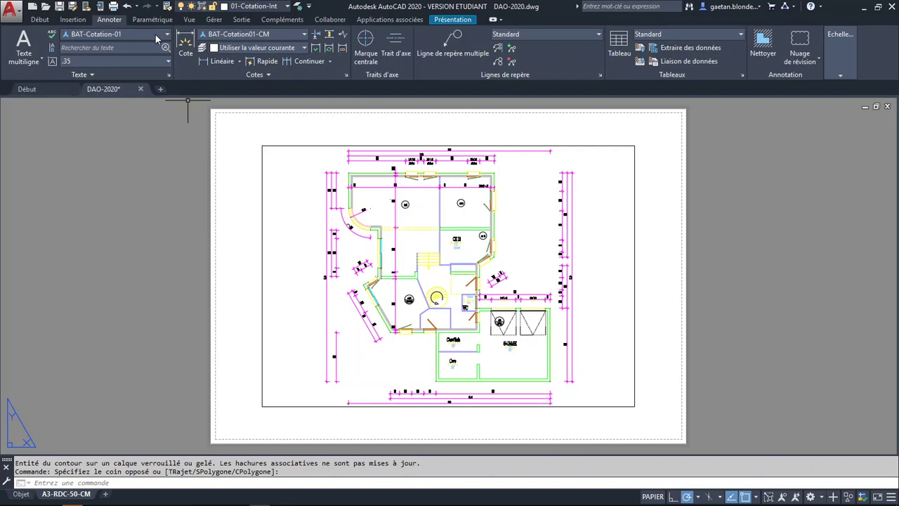
click(242, 21)
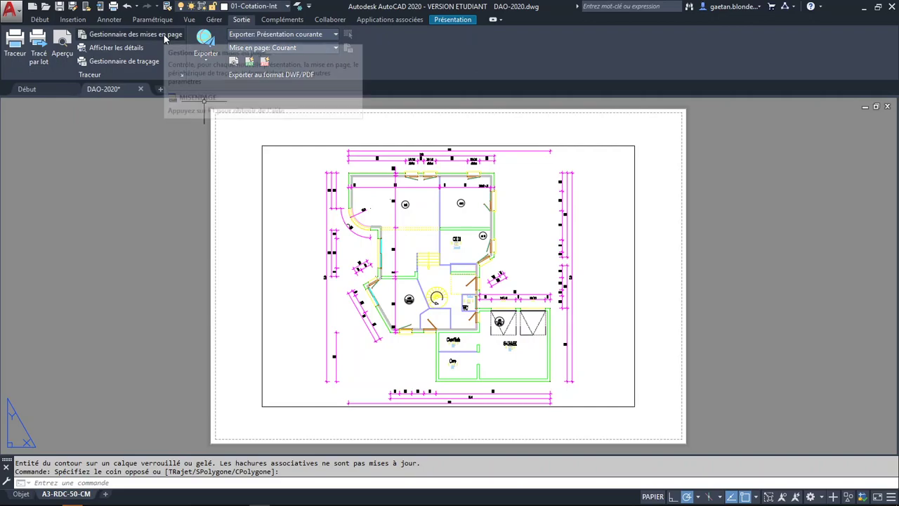
click(164, 34)
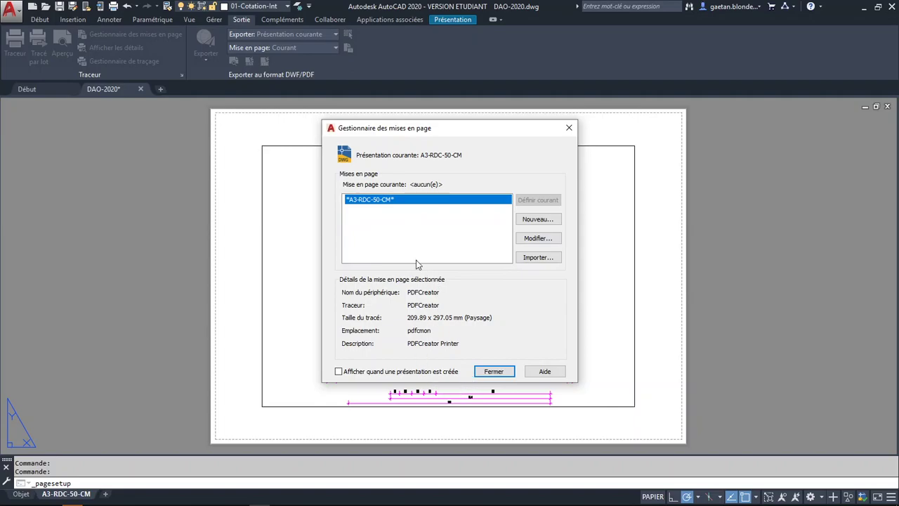
click(488, 372)
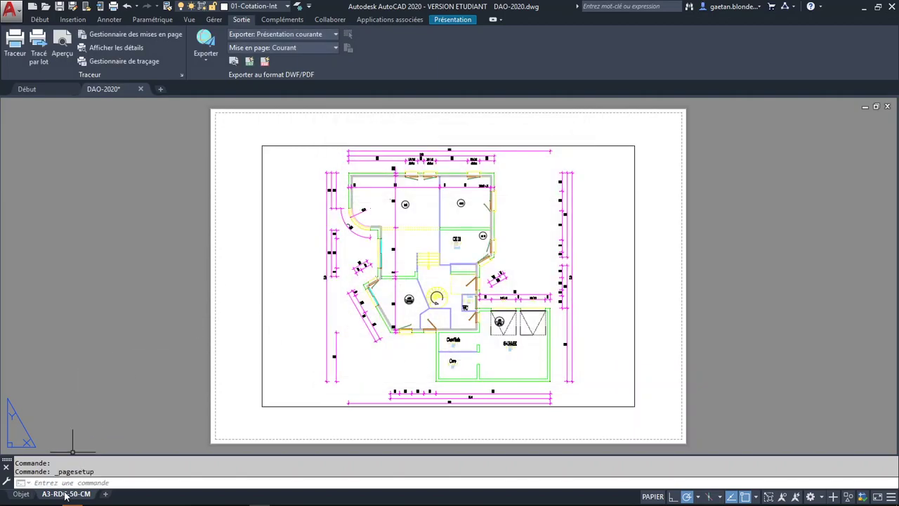
Reopen the page setup manager from the layout tab menu and move it aside.
right_click(64, 495)
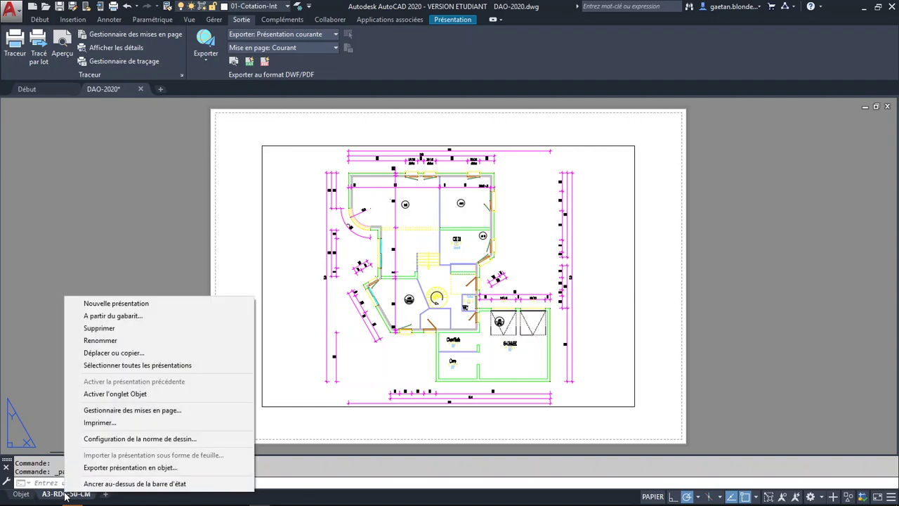
click(93, 411)
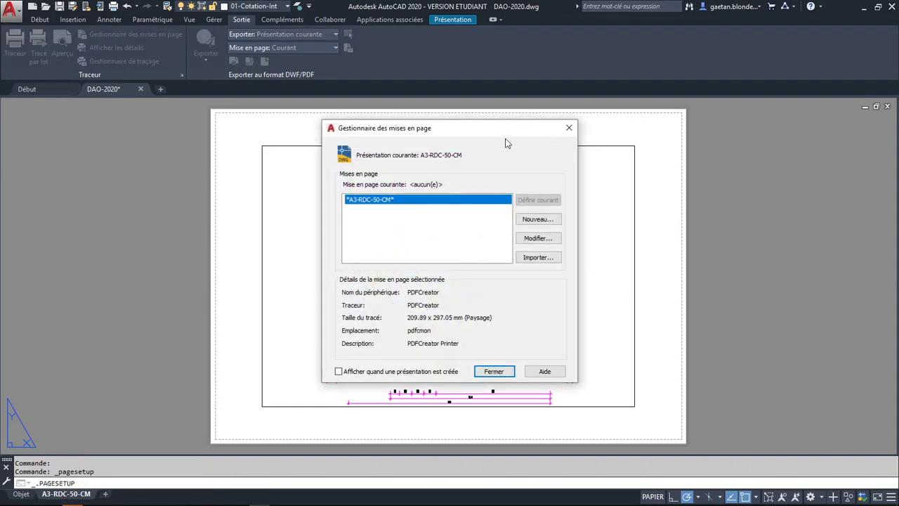
mouse_move(500, 131)
mouse_down()
mouse_move(391, 70)
mouse_move(353, 70)
mouse_up()
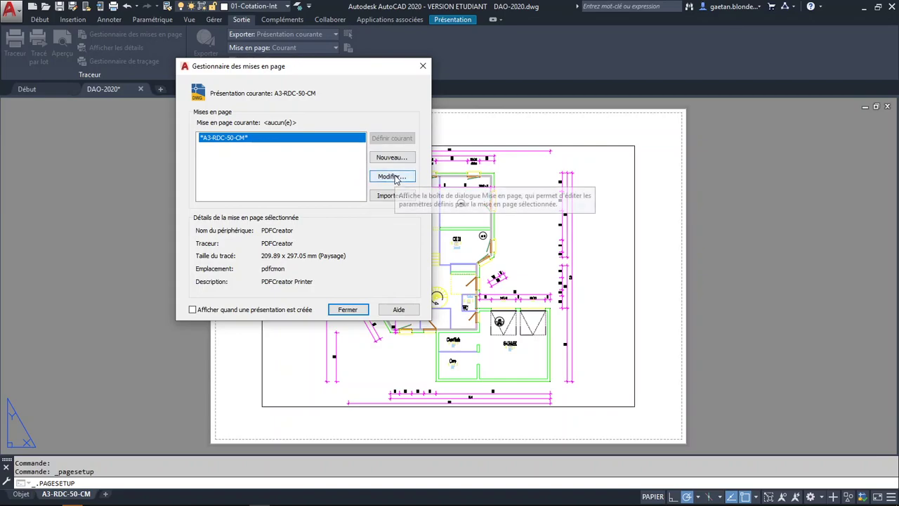
Edit the A3-RDC-50-CM page setup, keeping PDFCreator as the printer, and view paper sizes.
click(394, 177)
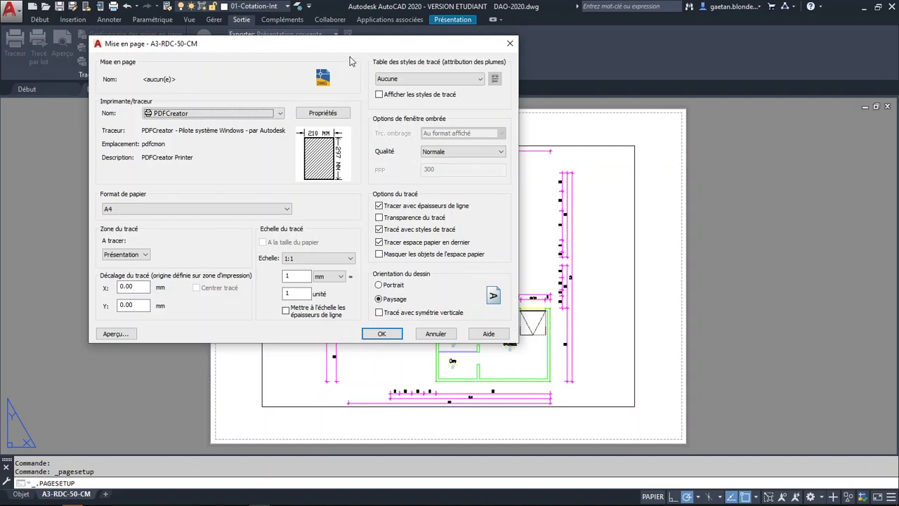
drag(351, 49, 359, 107)
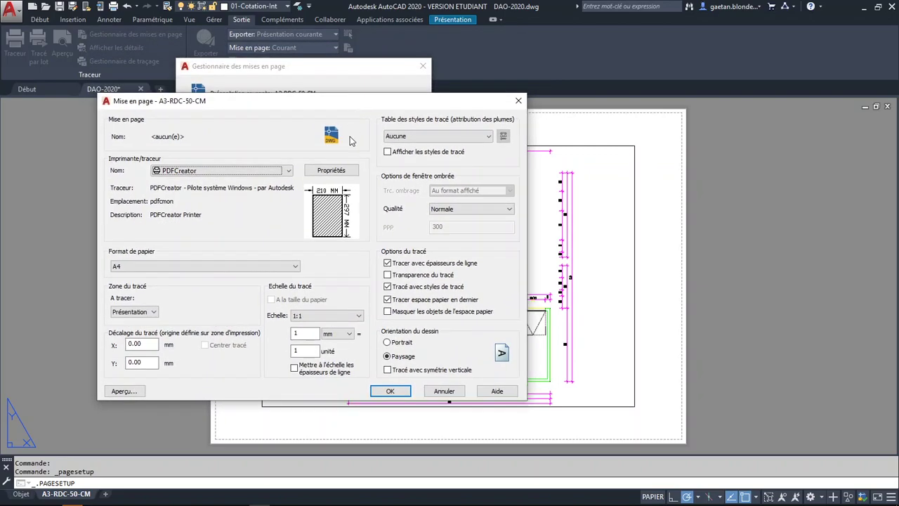
click(285, 172)
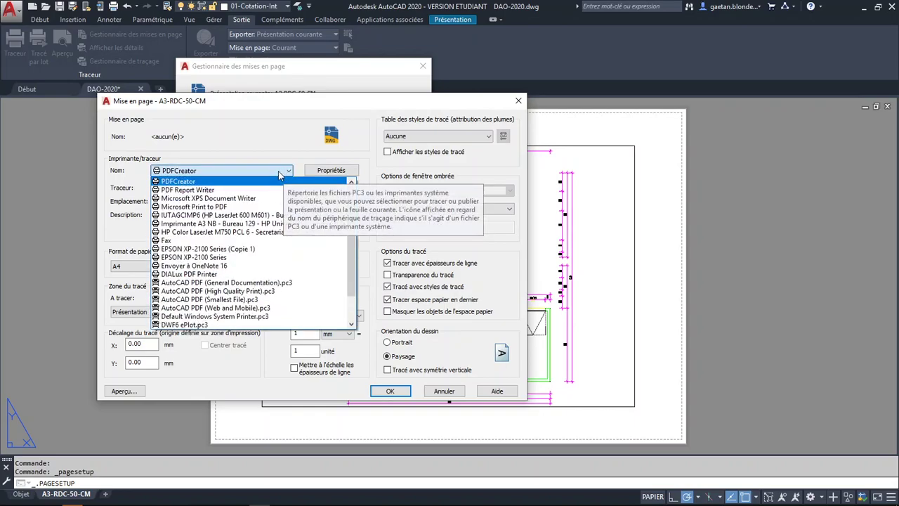
click(272, 184)
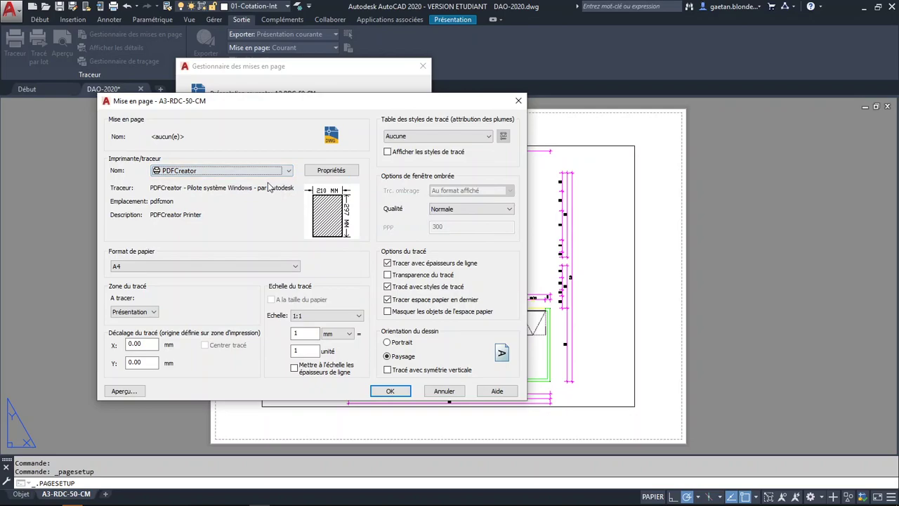
click(242, 268)
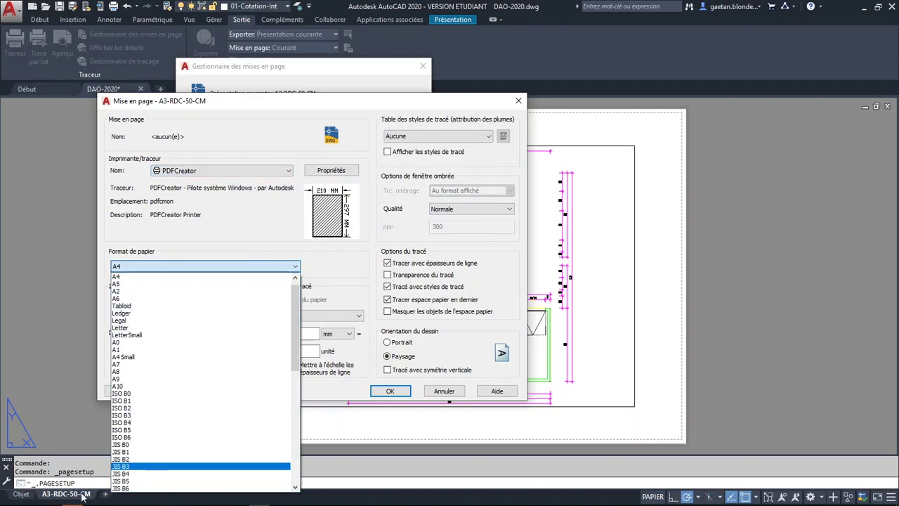
Keep millimetres and PDFCreator, and change the paper from A4 to A3 (297 × 420 mm).
click(246, 225)
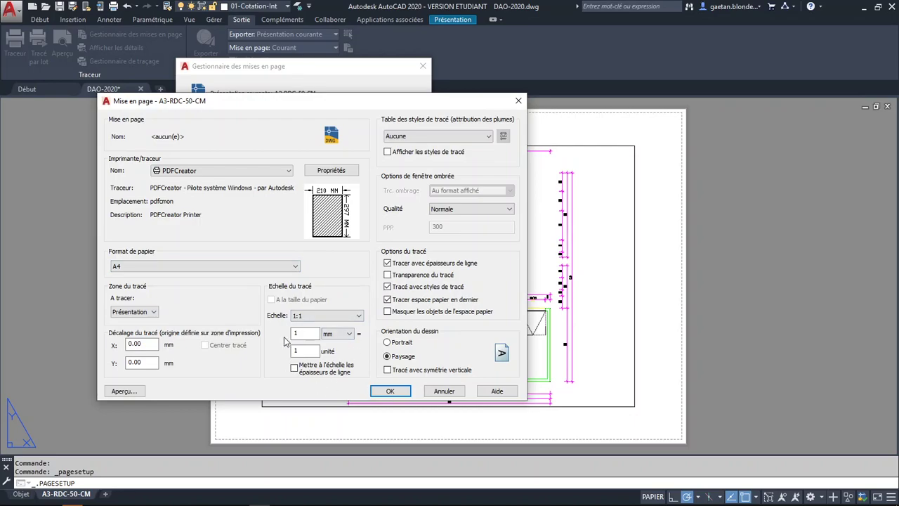
click(349, 334)
click(336, 351)
click(225, 170)
click(218, 184)
click(207, 267)
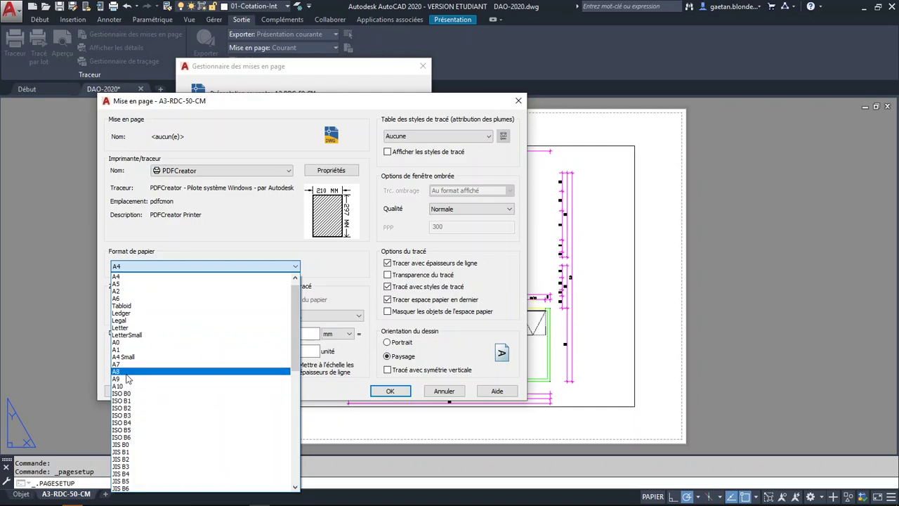
scroll(128, 376, up, 1)
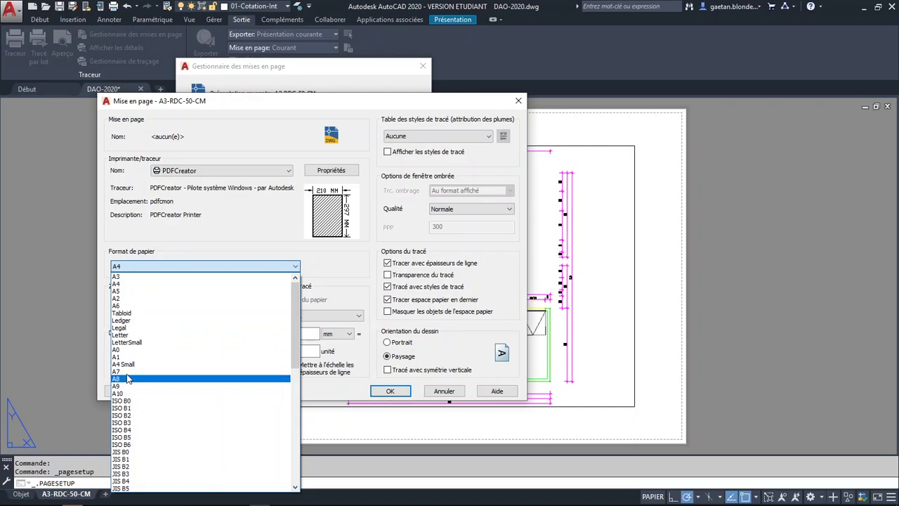
click(126, 277)
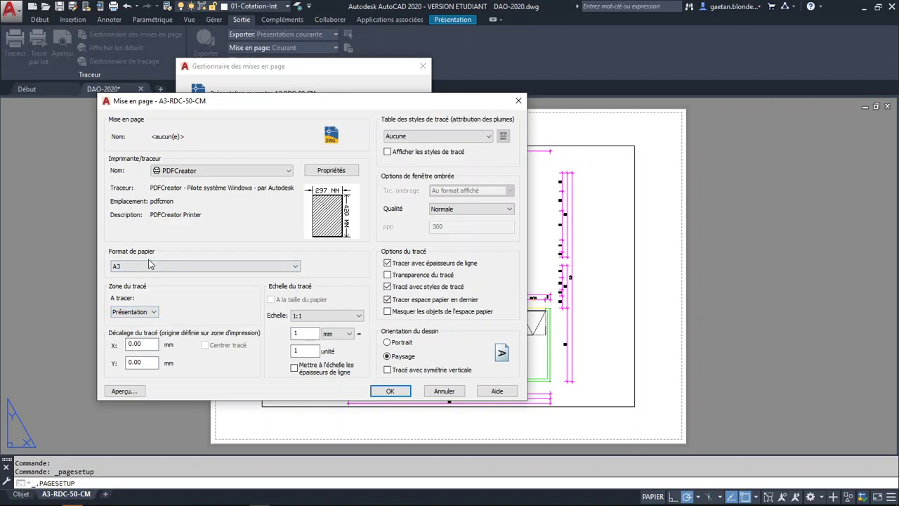
Set the plot scale to 10 mm = 1 unit, keeping millimetres as the unit.
click(348, 338)
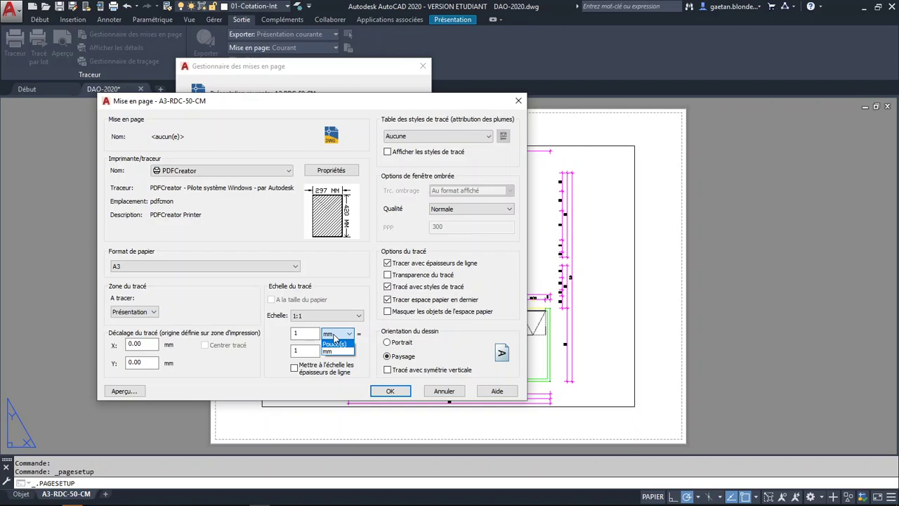
click(333, 350)
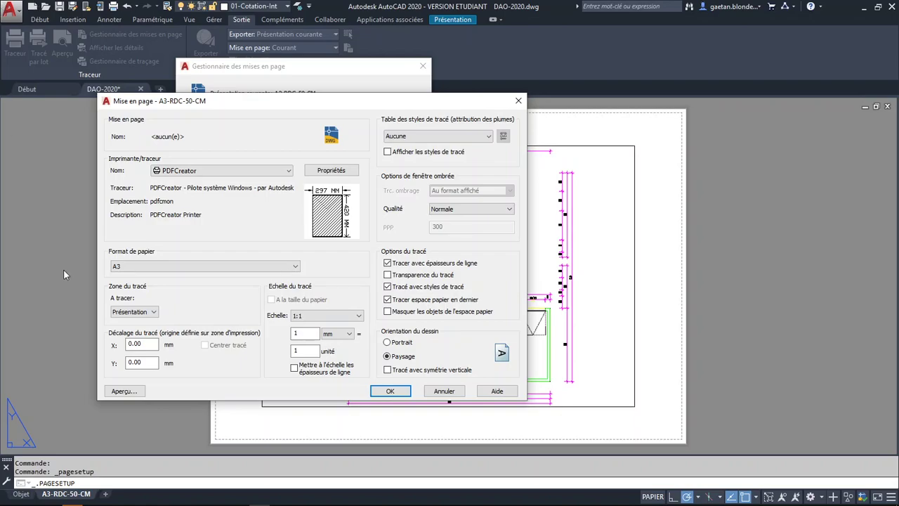
double_click(299, 351)
click(307, 334)
text(0)
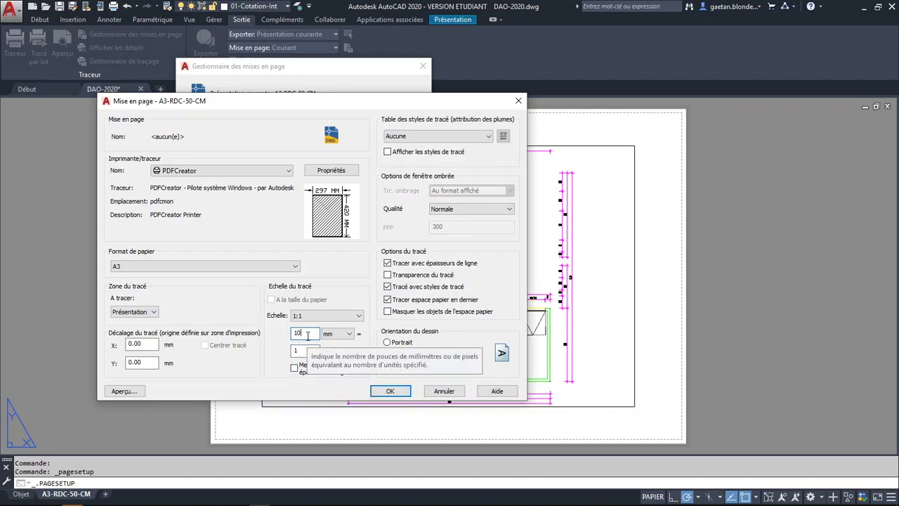
text(00)
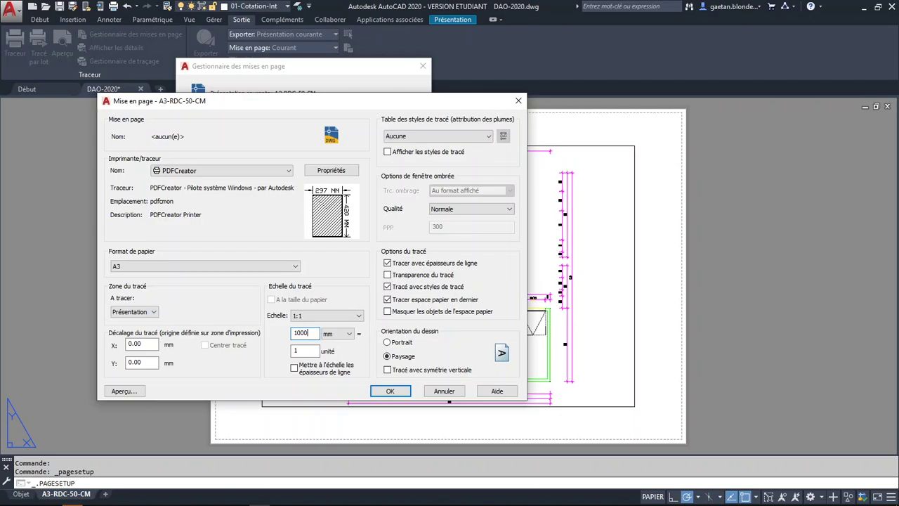
key(BackSpace)
key(BackSpace)
Choose IUT-DCE-MONOCHROME.ctb from the plot style table list in the page setup.
click(455, 137)
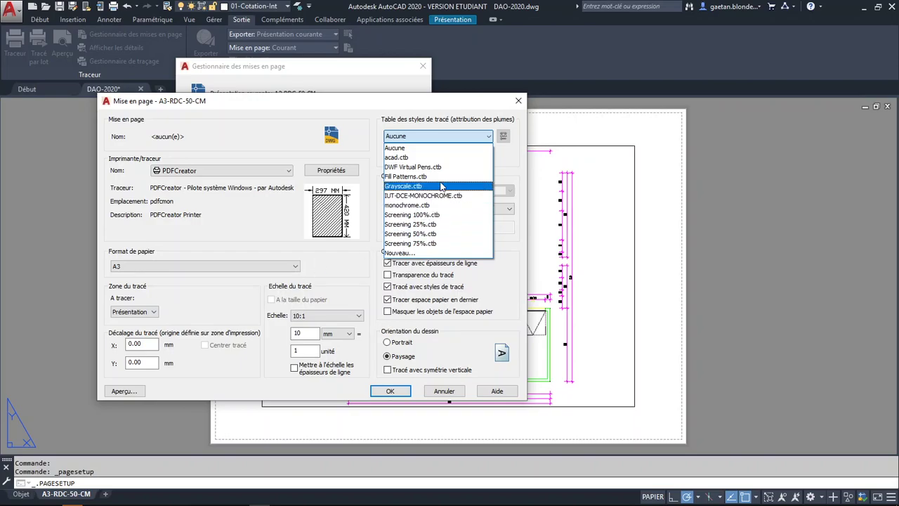
click(442, 195)
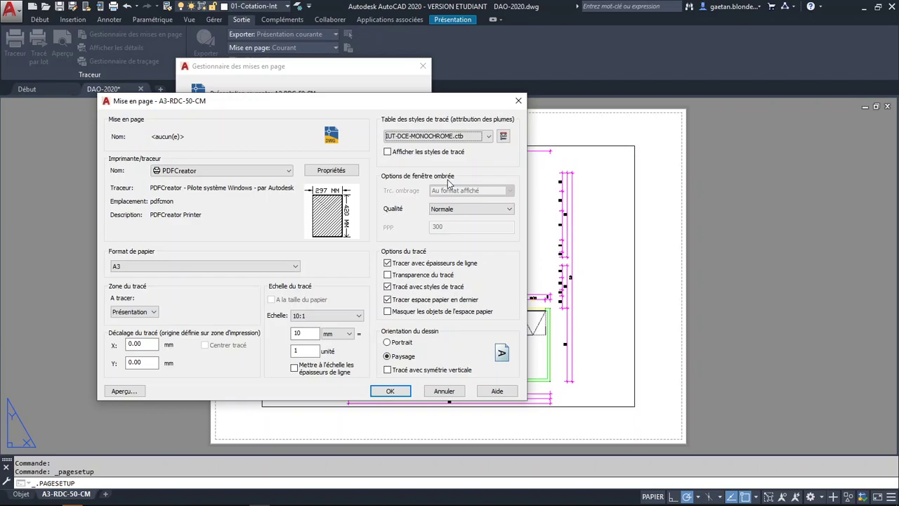
Enable plot style display and plot transparency, keep landscape orientation, and confirm the A3-RDC-50-CM setup.
click(408, 152)
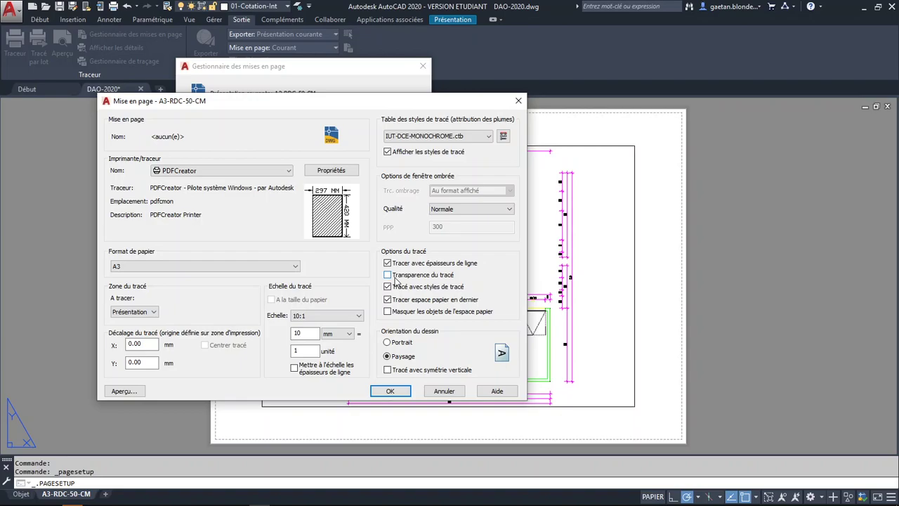
click(387, 275)
click(386, 342)
click(387, 356)
click(386, 343)
click(387, 356)
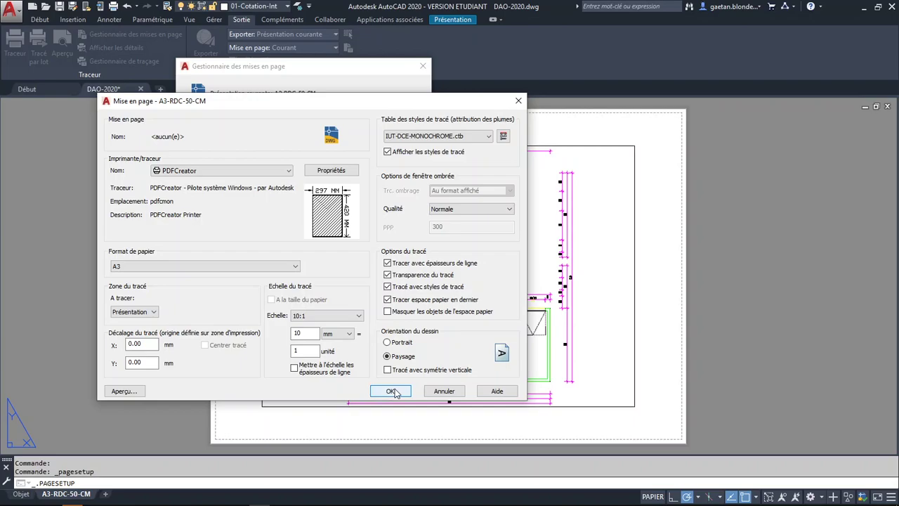
click(392, 391)
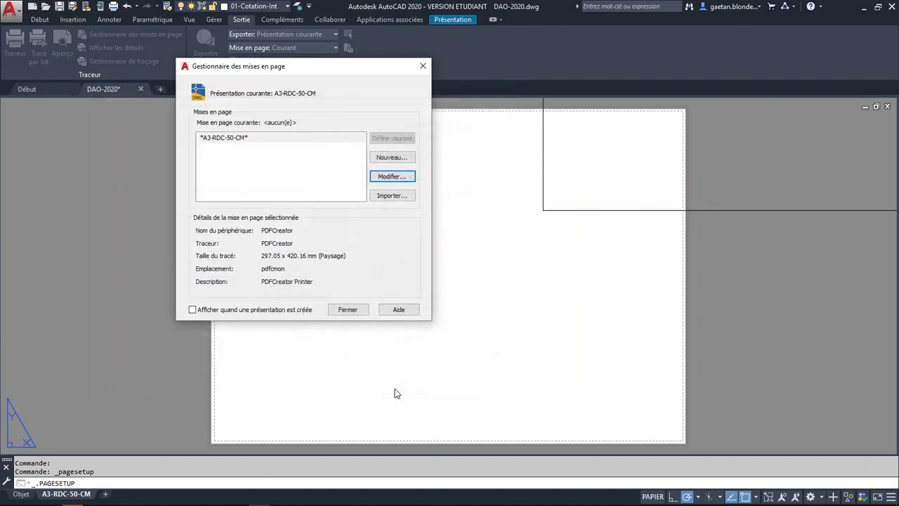
Close the Gestionnaire des mises en page to return to the A3-RDC-50-CM layout.
click(347, 310)
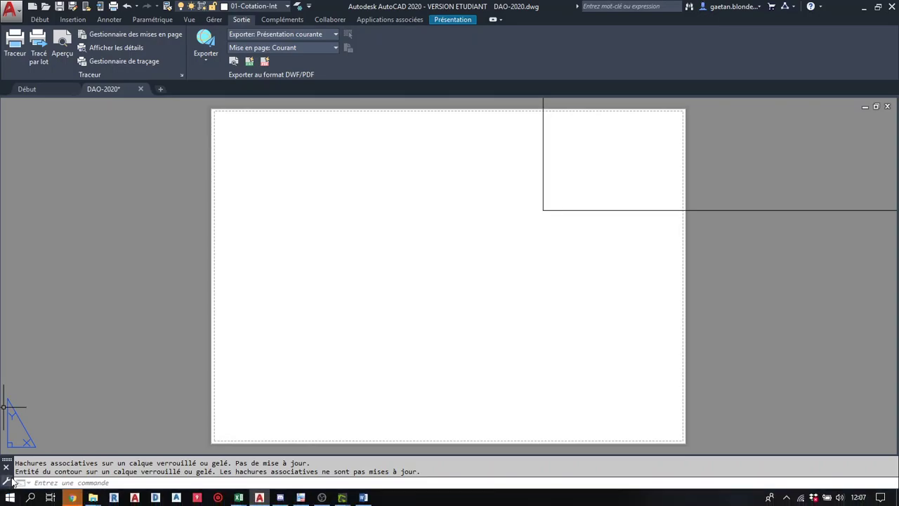
Move the floor-plan viewport off the A3 sheet using its corner grip.
mouse_move(28, 497)
key(Escape)
key(Escape)
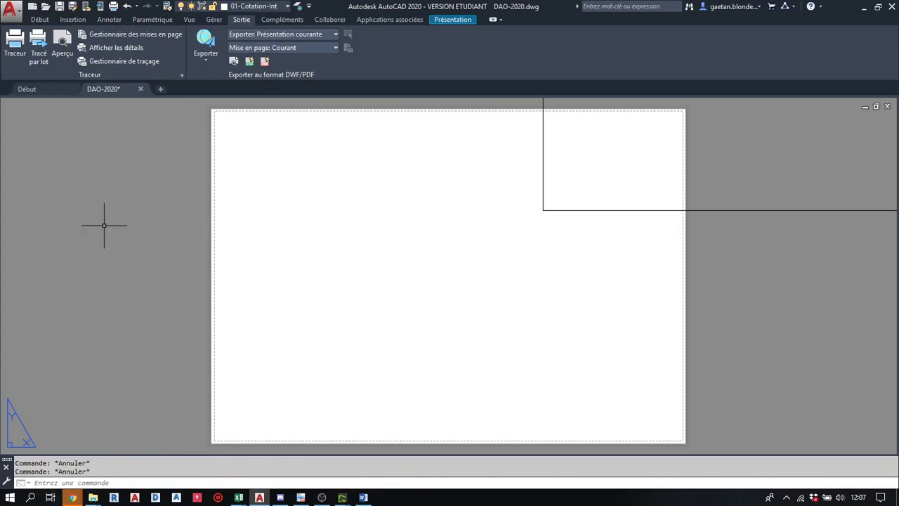
click(594, 232)
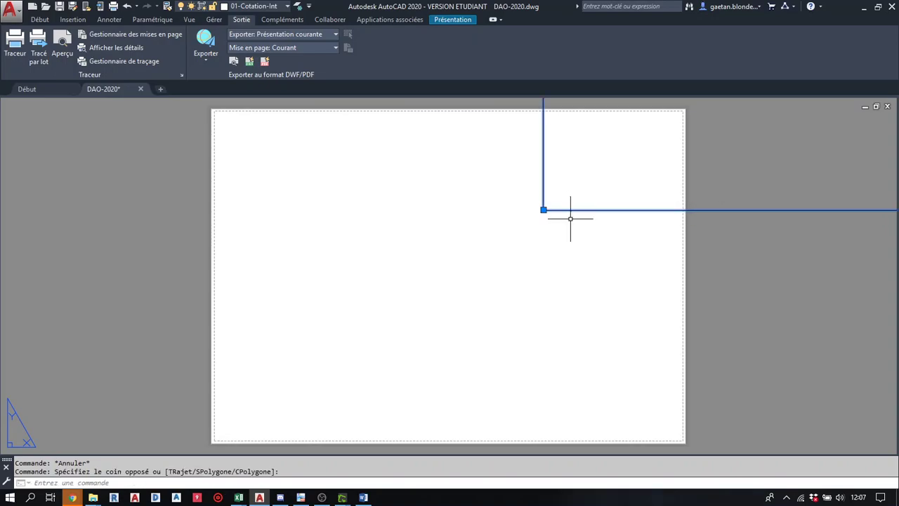
scroll(560, 207, down, 4)
scroll(561, 208, down, 5)
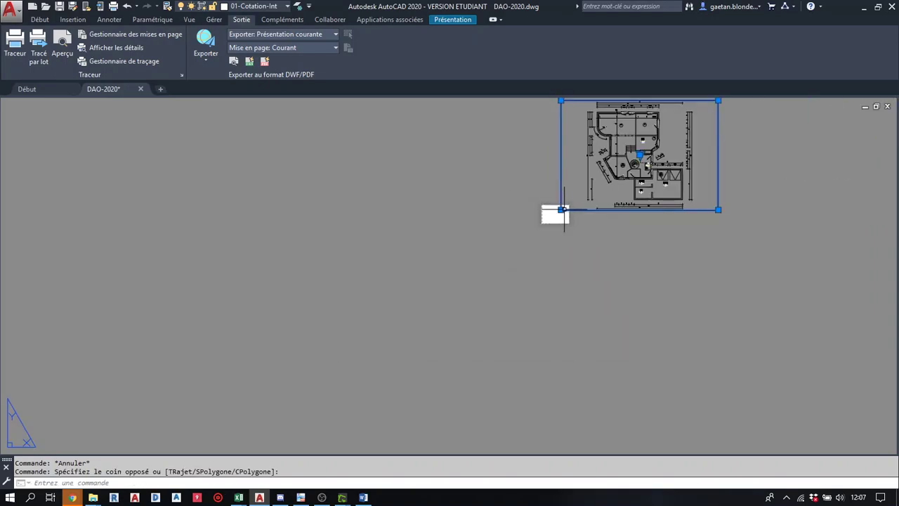
middle_drag(562, 211, 532, 316)
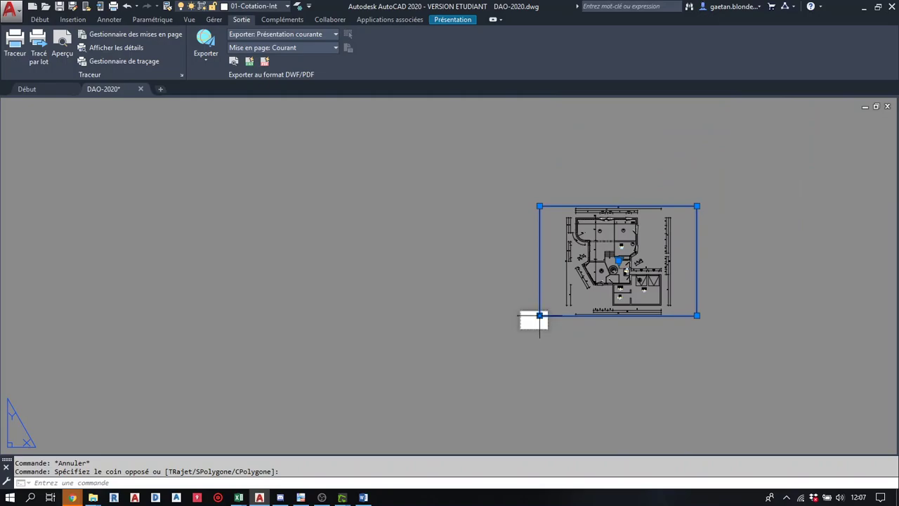
click(539, 316)
key(space)
click(334, 307)
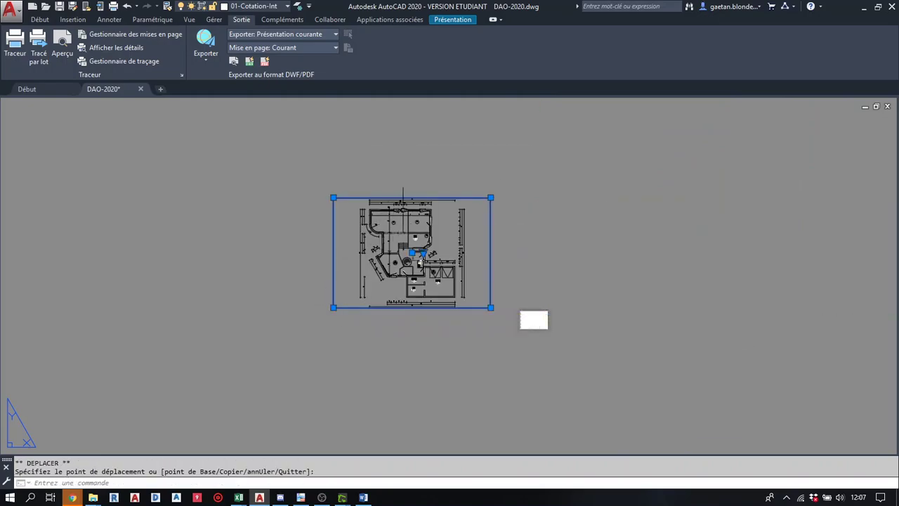
Reshape the moved viewport by pulling its top-right corner inward.
click(490, 197)
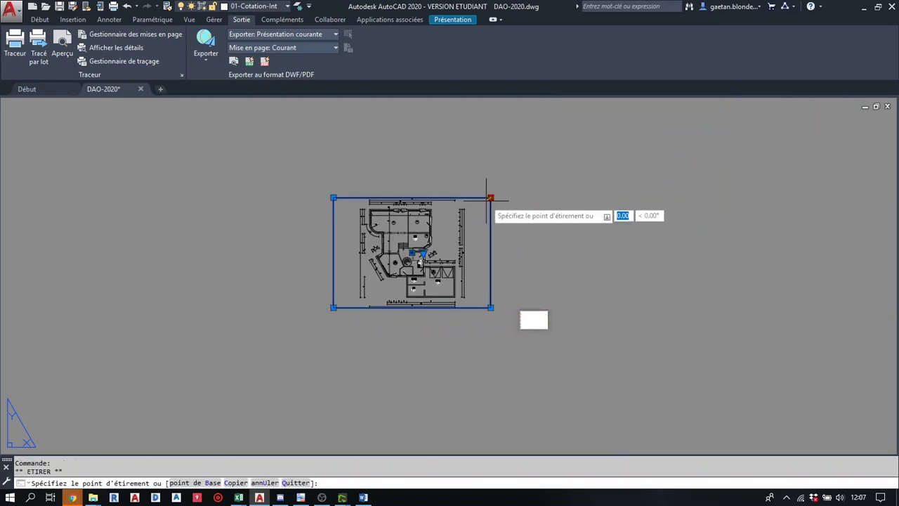
click(437, 253)
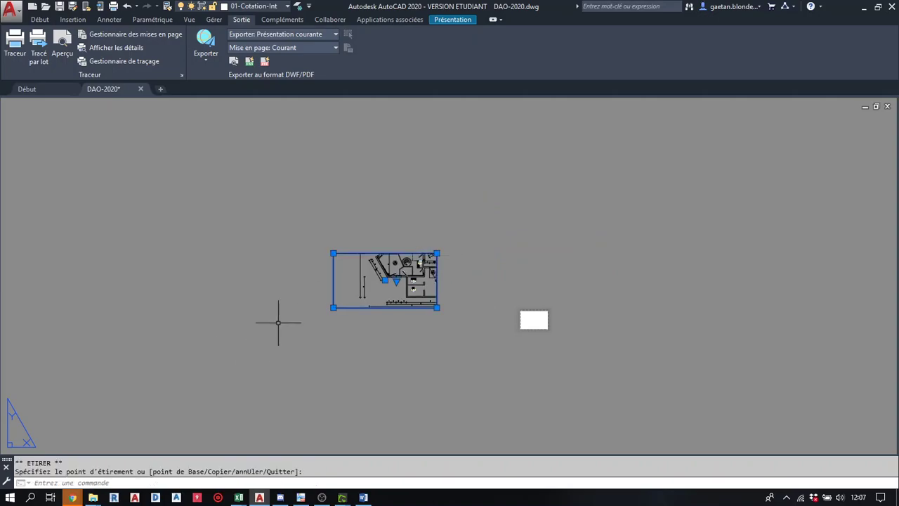
middle_drag(345, 315, 373, 303)
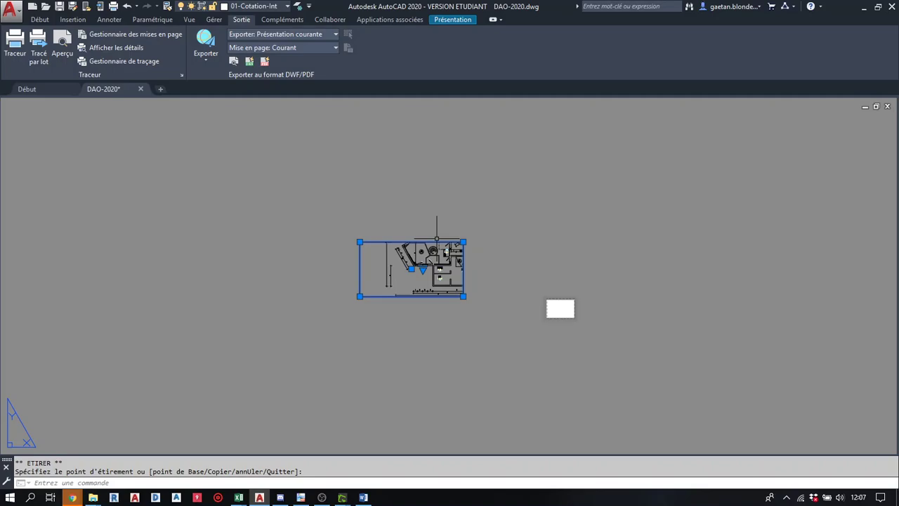
scroll(582, 307, up, 2)
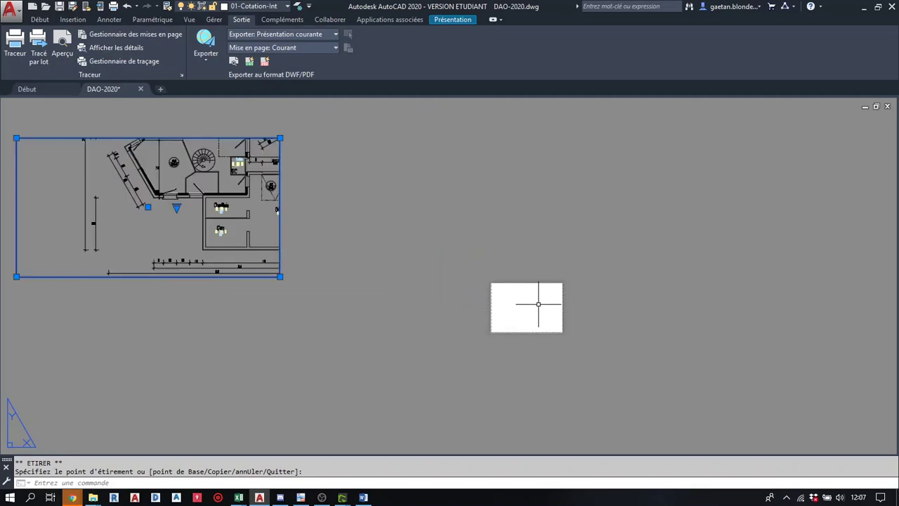
scroll(538, 304, up, 3)
scroll(531, 305, up, 2)
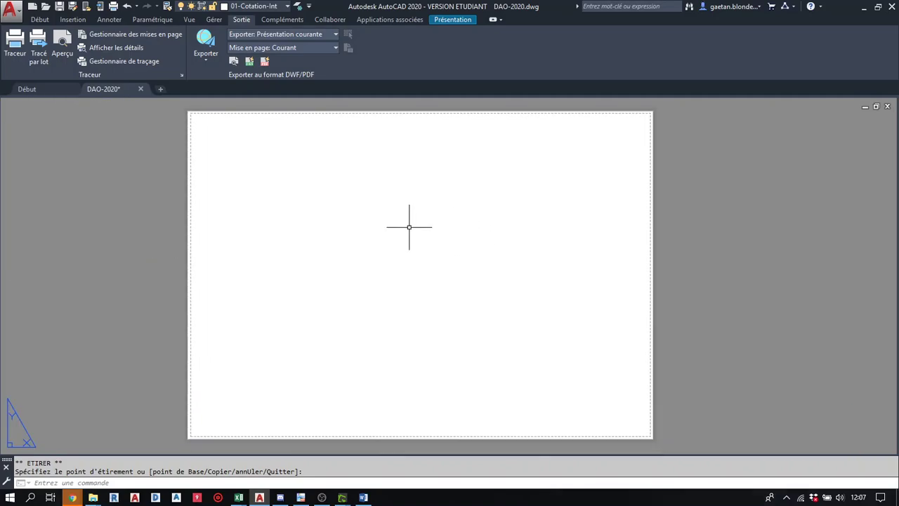
Select everything on the layout, delete the viewport, and zoom back to the empty sheet.
key(ctrl+a)
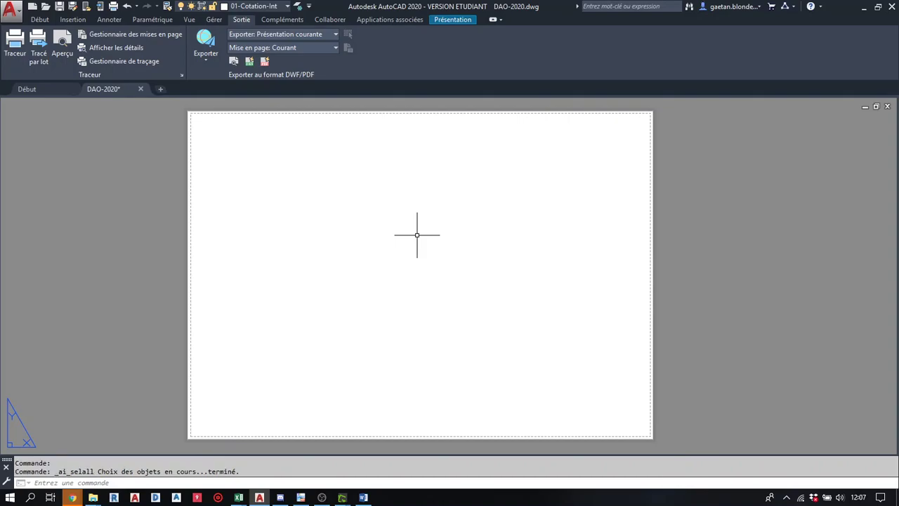
key(Delete)
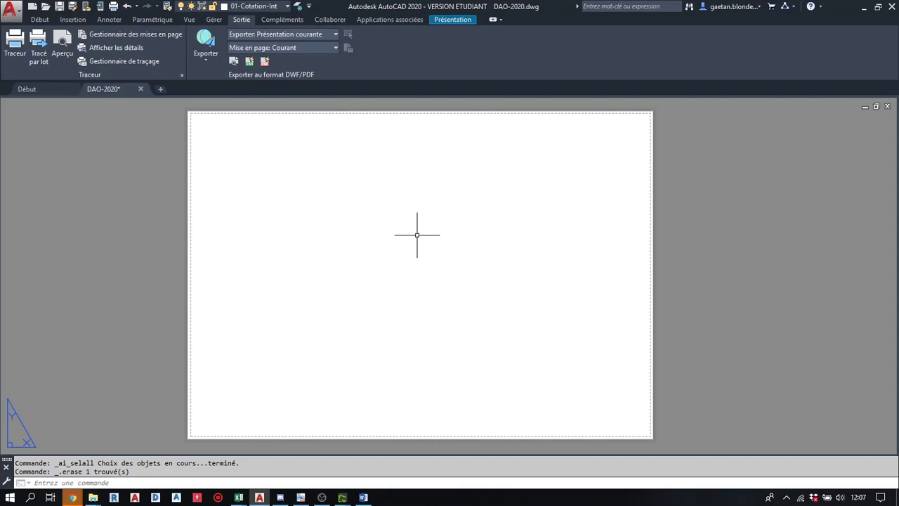
scroll(417, 235, down, 3)
scroll(413, 229, down, 3)
scroll(413, 231, down, 2)
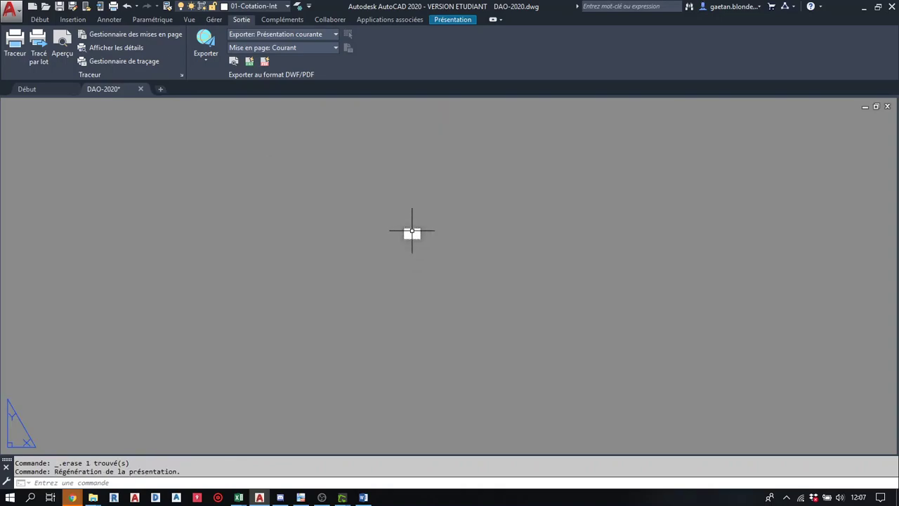
scroll(413, 231, up, 3)
scroll(413, 231, up, 3)
mouse_move(412, 228)
middle_down()
mouse_move(412, 174)
mouse_move(414, 184)
middle_up()
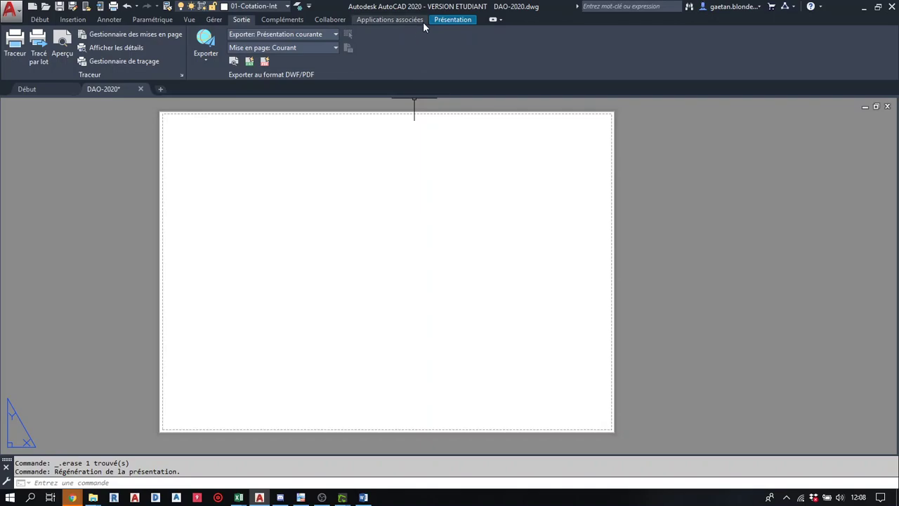
Draw a rectangular viewport spanning the A3 sheet from its top-left to bottom-right.
click(445, 22)
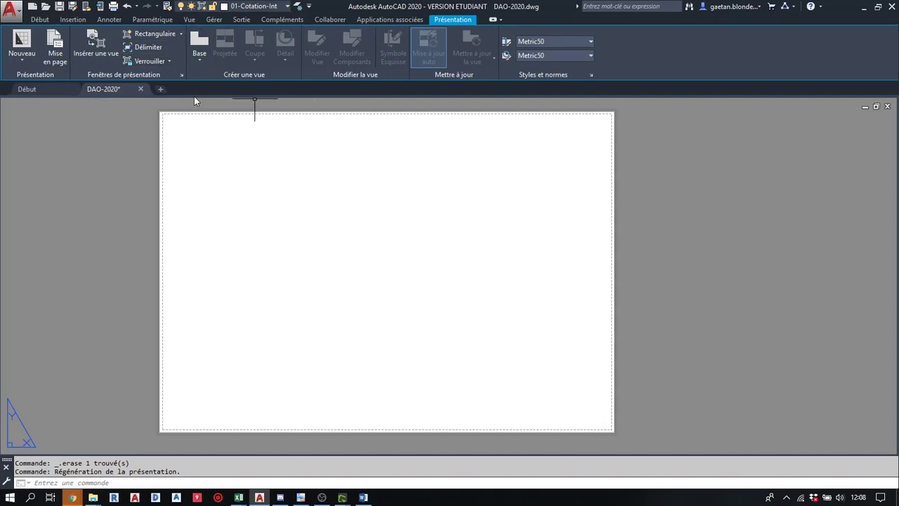
click(199, 61)
click(199, 61)
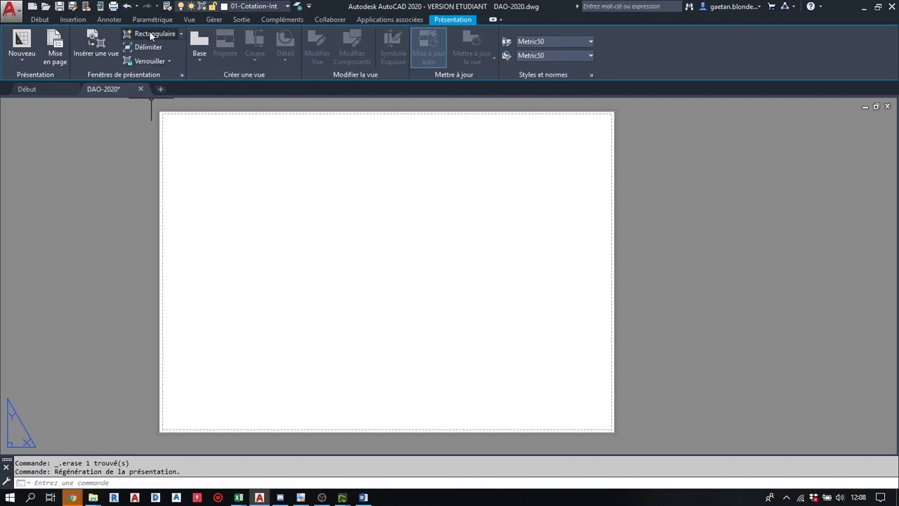
click(180, 34)
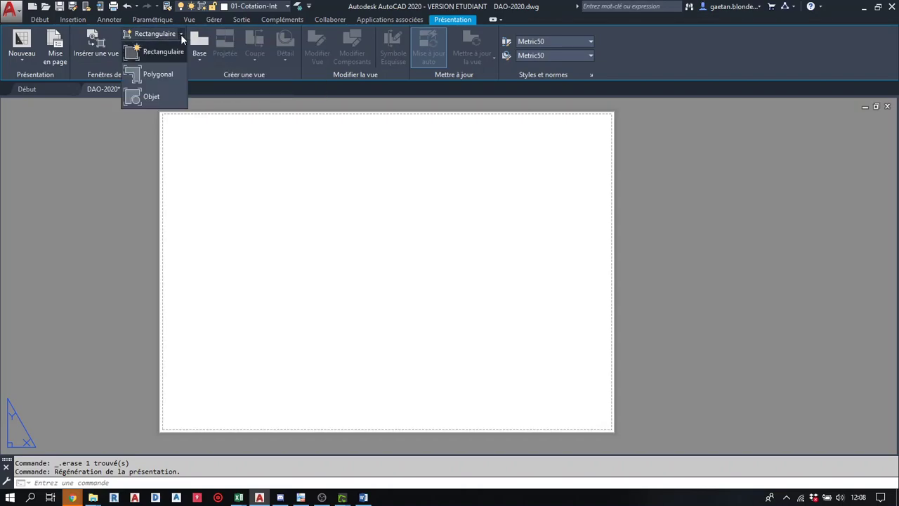
click(124, 128)
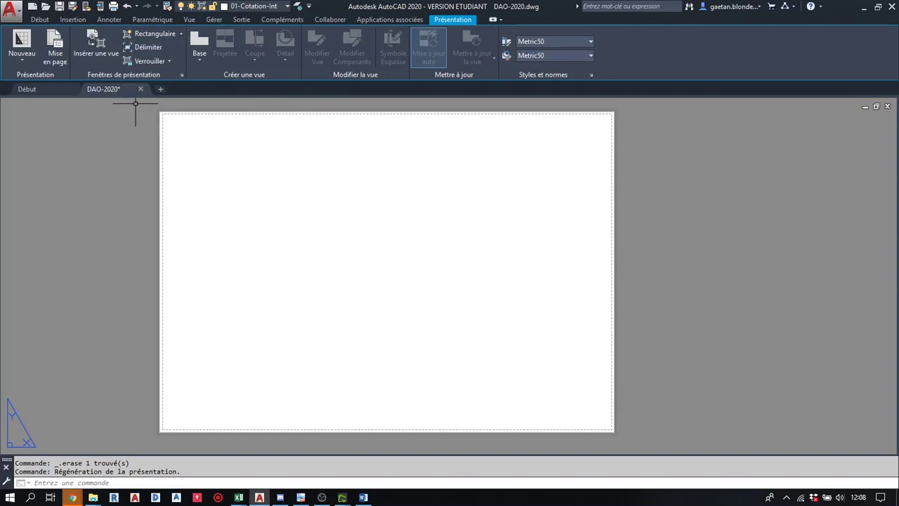
click(148, 35)
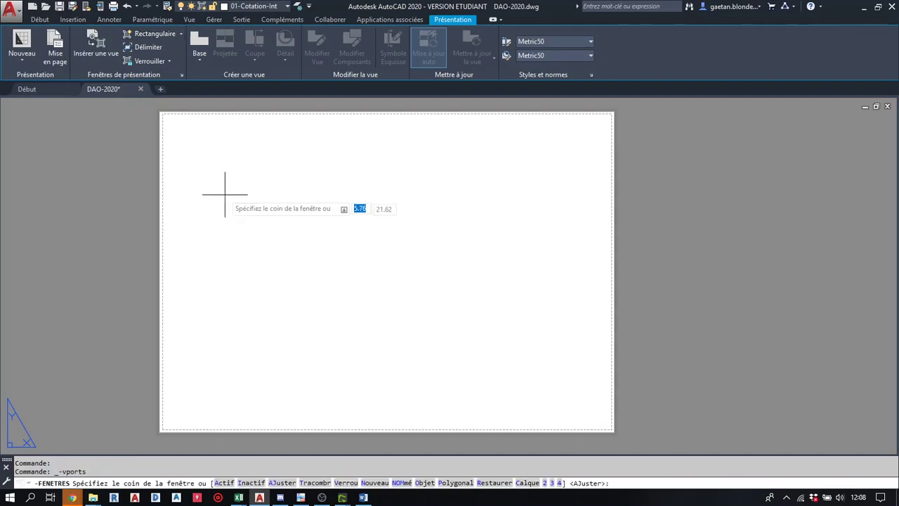
click(172, 125)
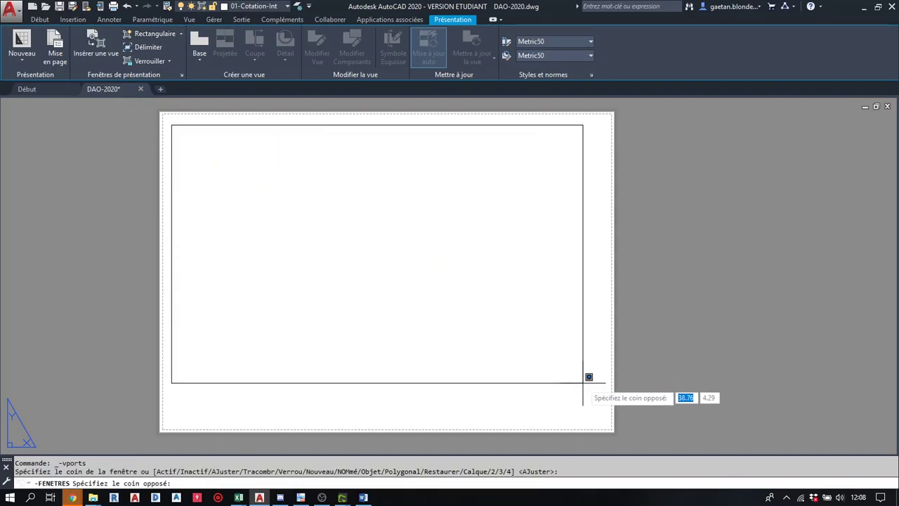
click(601, 424)
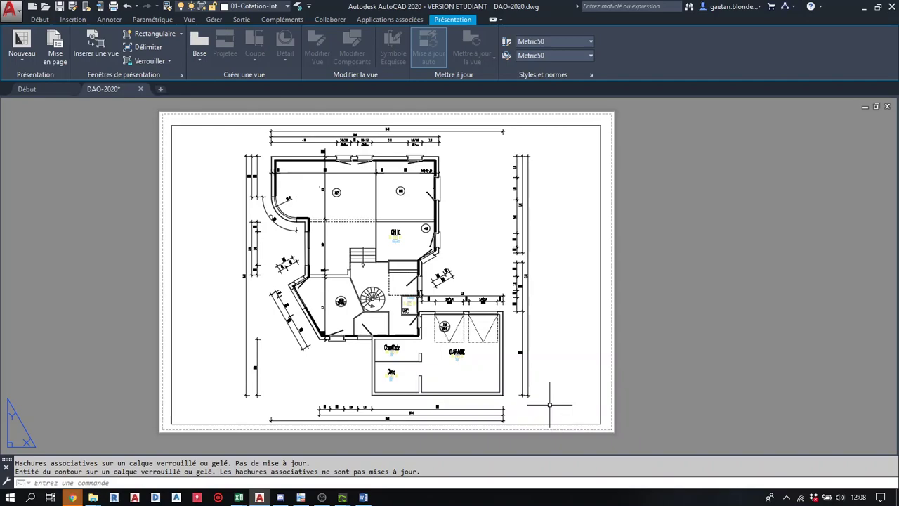
Shrink the new viewport toward the top-left by dragging its lower-right grip.
click(661, 315)
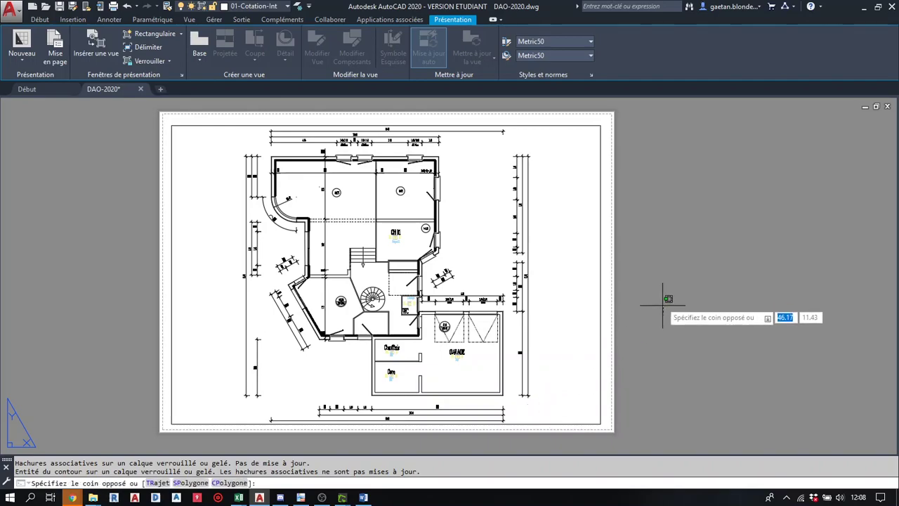
click(597, 421)
click(600, 424)
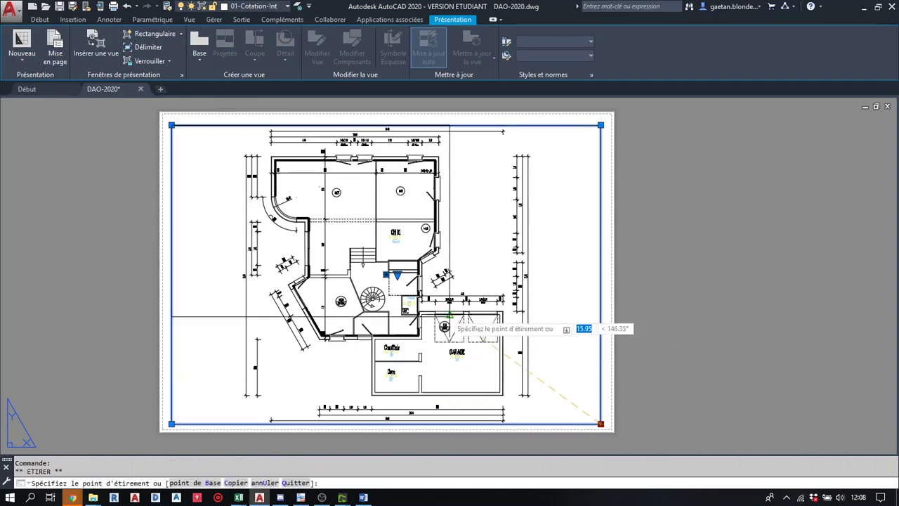
click(376, 275)
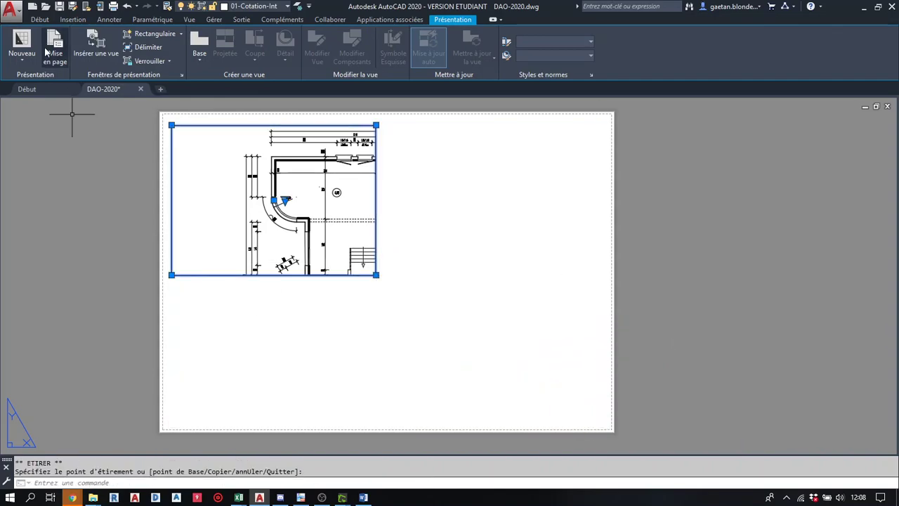
key(Escape)
key(Escape)
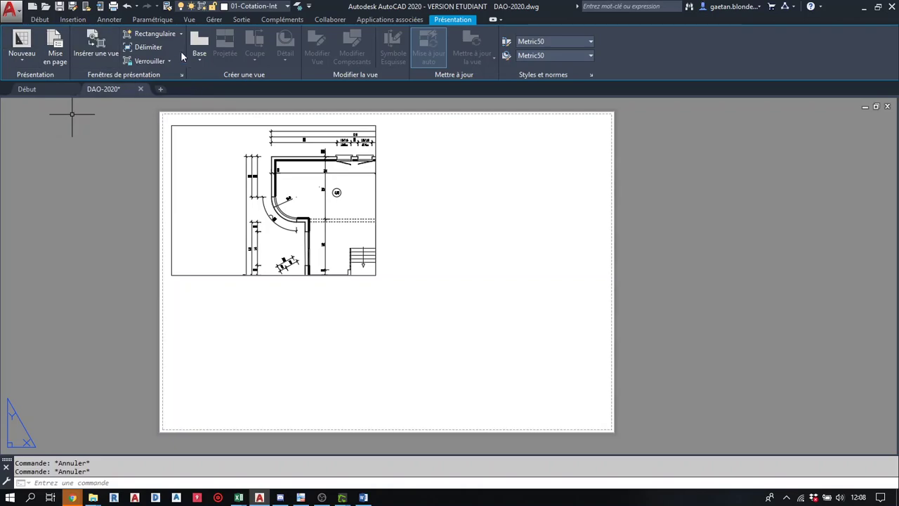
Draw a second, smaller rectangular viewport on the right side of the sheet.
click(156, 34)
click(424, 178)
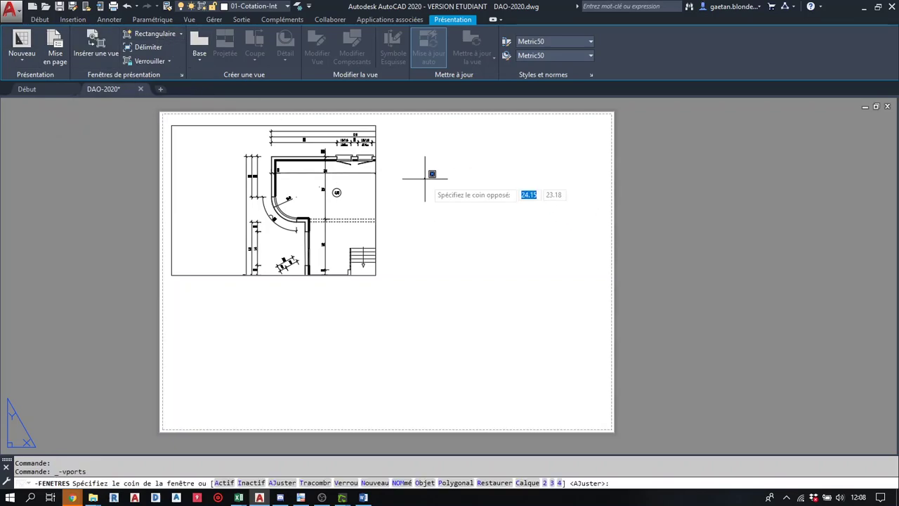
click(565, 280)
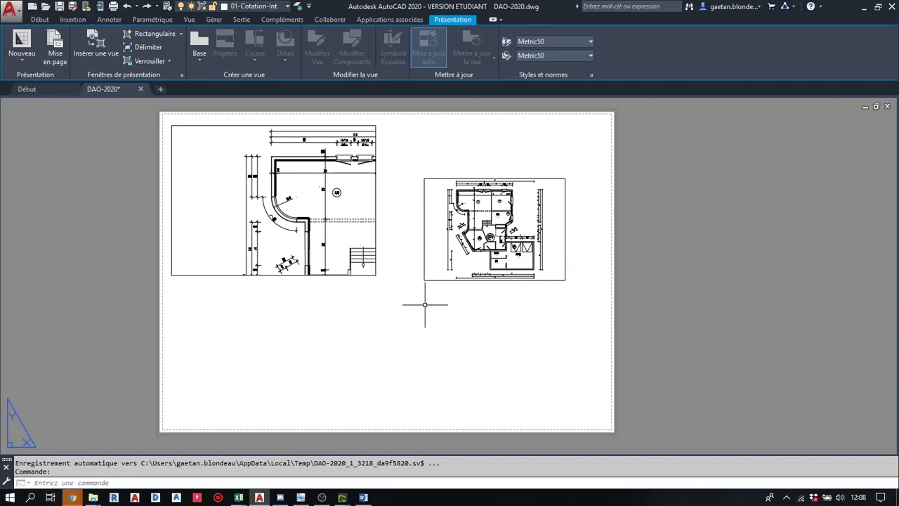
click(464, 296)
click(443, 259)
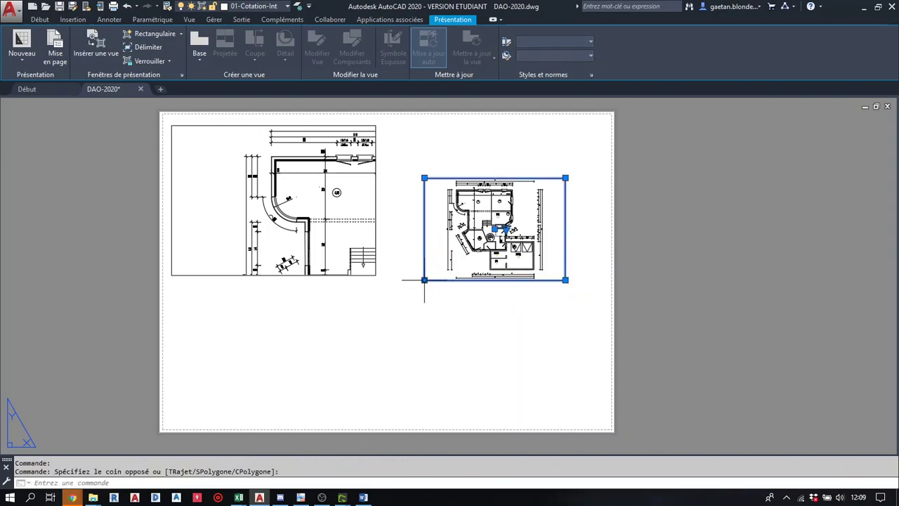
Move the small viewport to the lower left of the sheet with DP.
click(424, 279)
key(space)
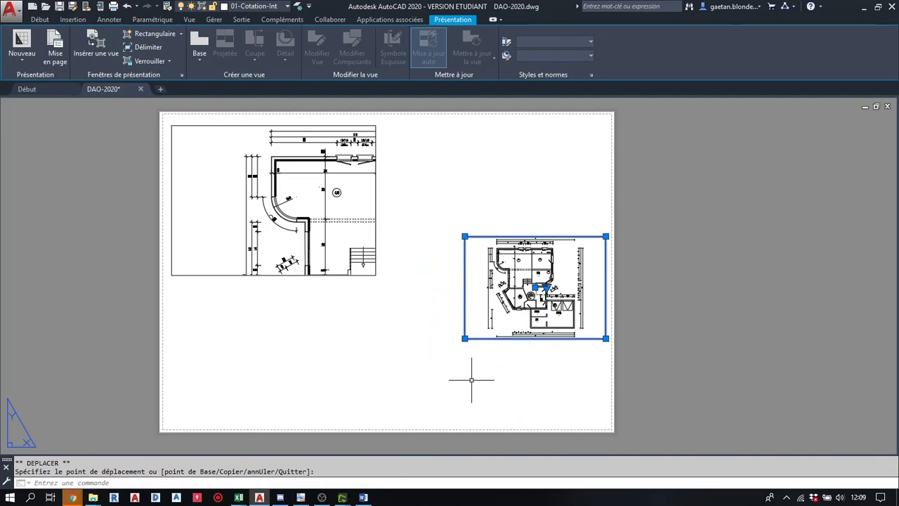
text(DP)
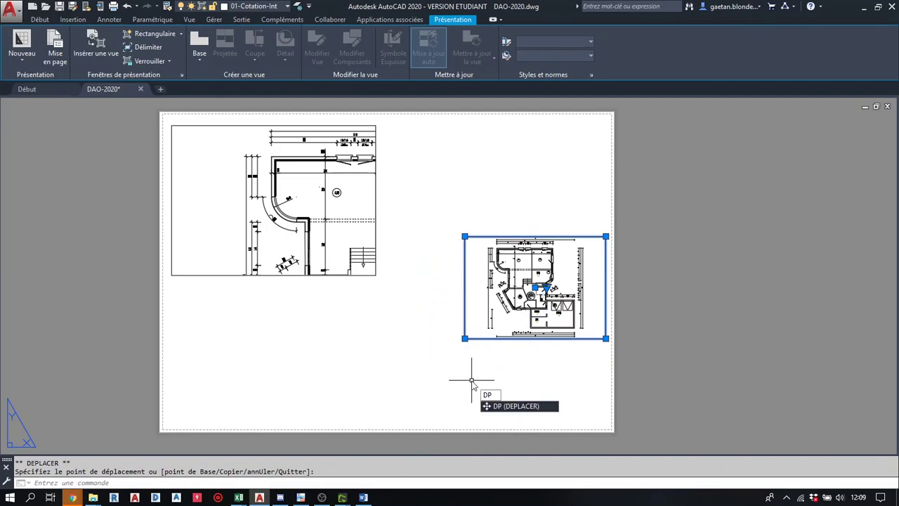
key(Return)
click(492, 303)
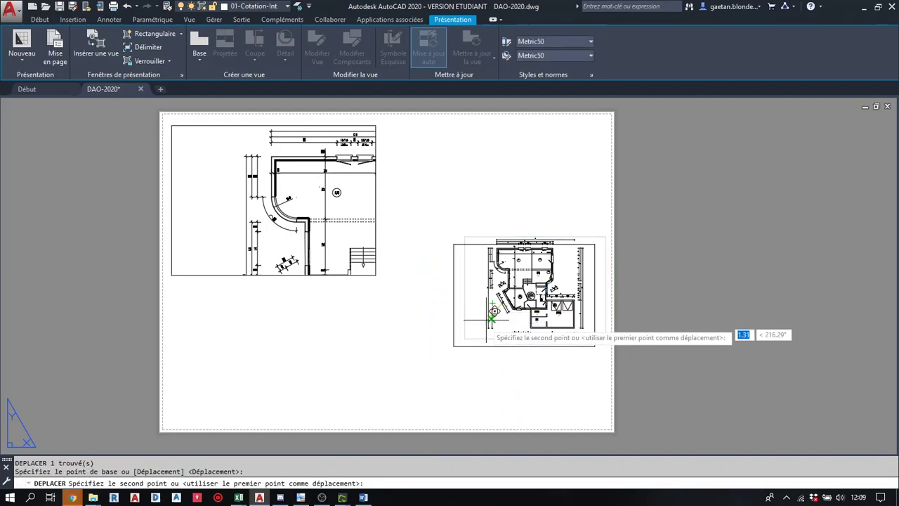
click(213, 392)
Try rotating the lower viewport about its corner, then undo the rotation.
click(327, 383)
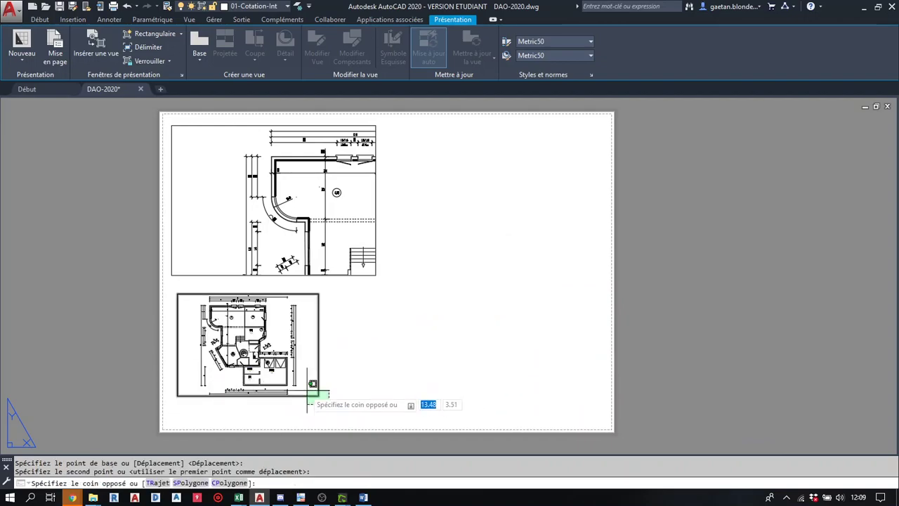
click(306, 398)
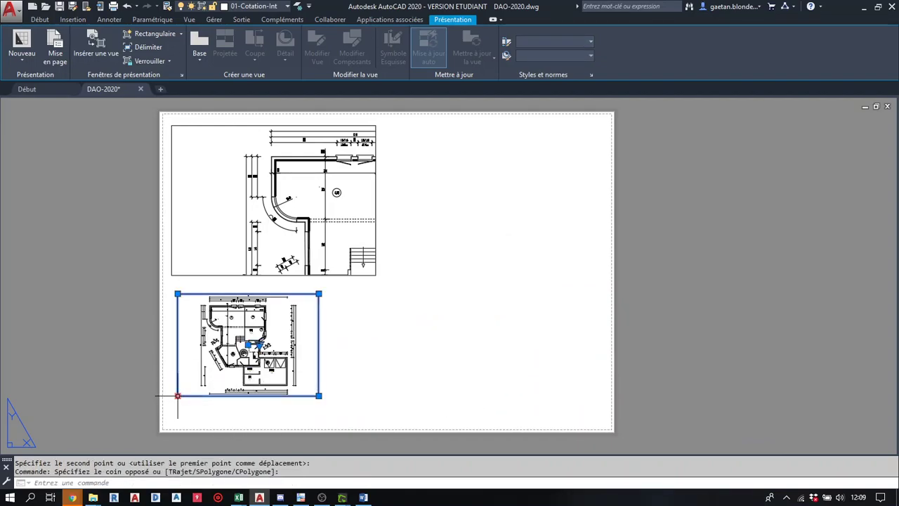
click(178, 396)
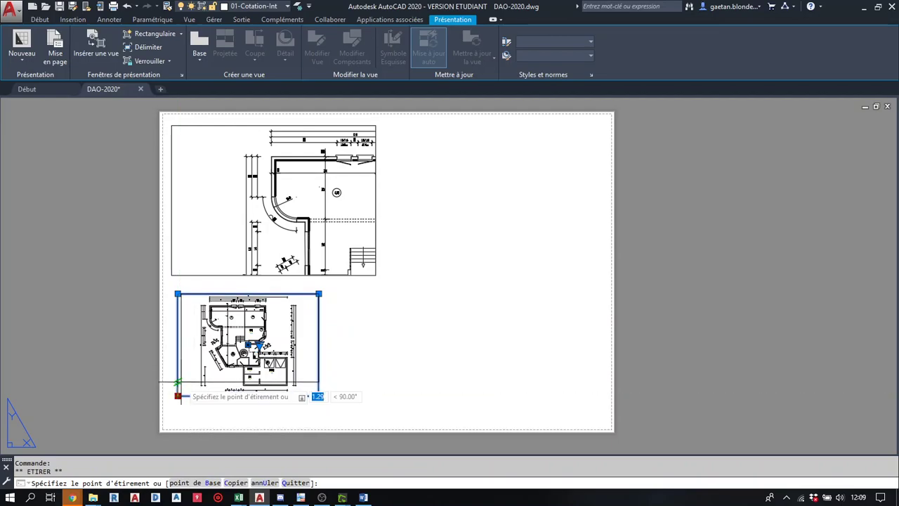
key(space)
key(space)
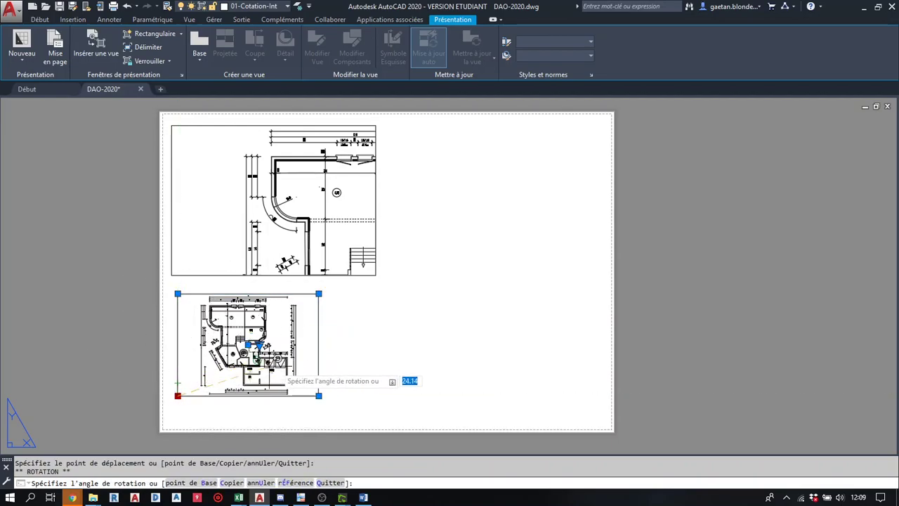
click(282, 366)
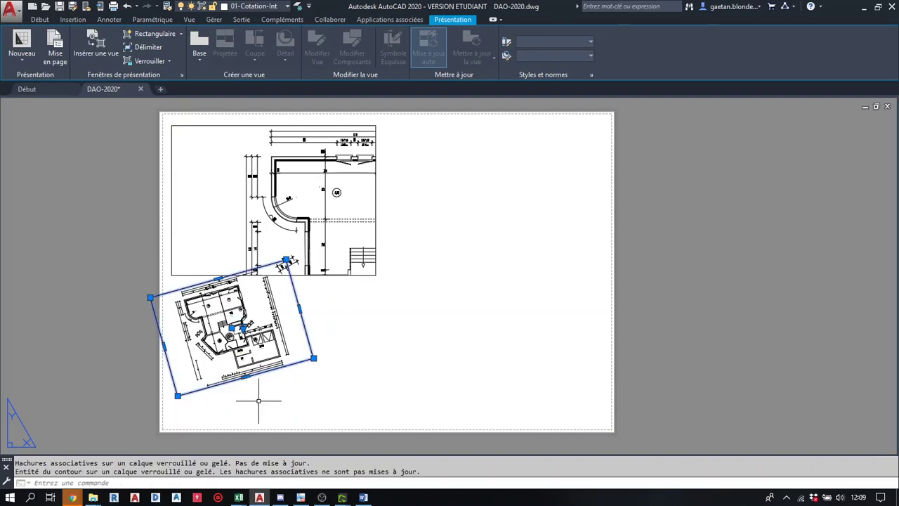
key(ctrl+z)
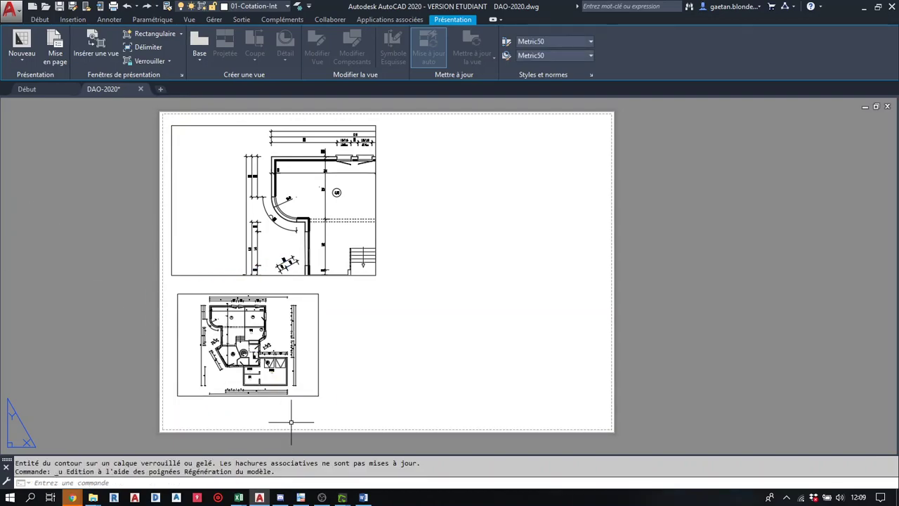
Shrink the lower viewport and move it off the sheet to the upper right.
click(280, 416)
click(265, 394)
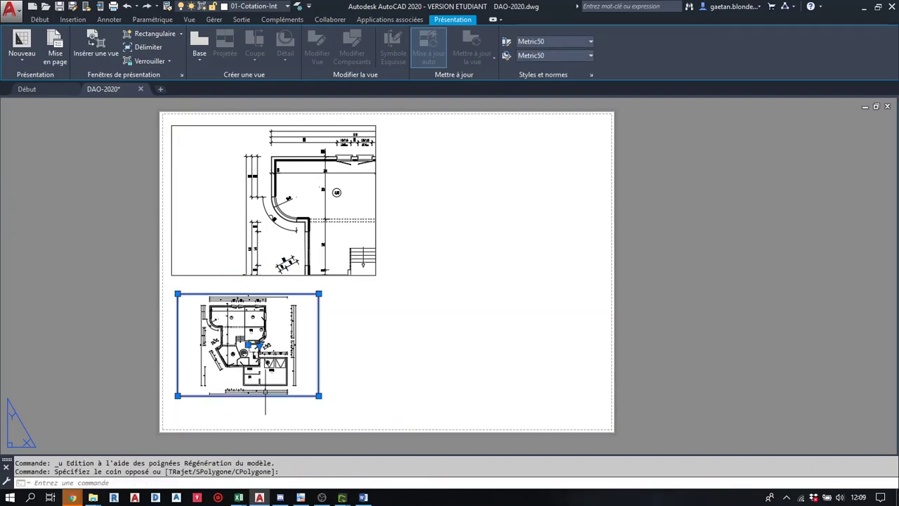
click(319, 396)
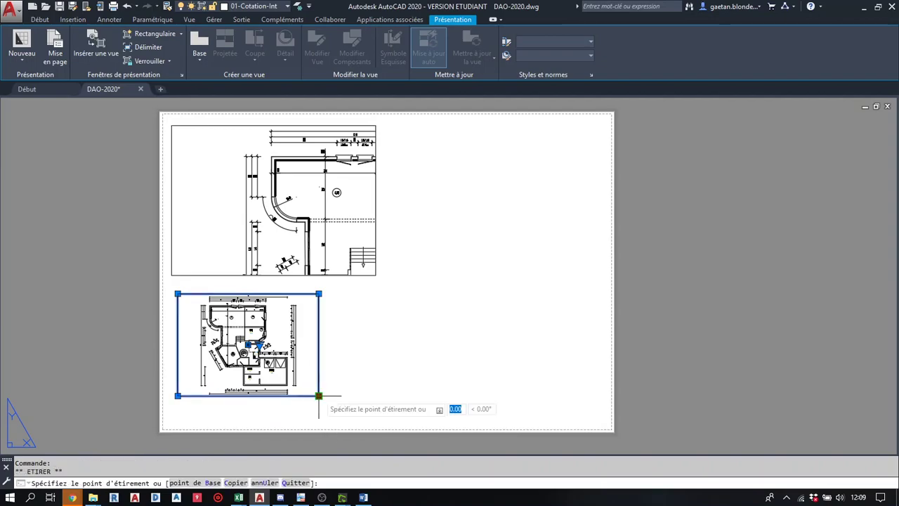
click(232, 353)
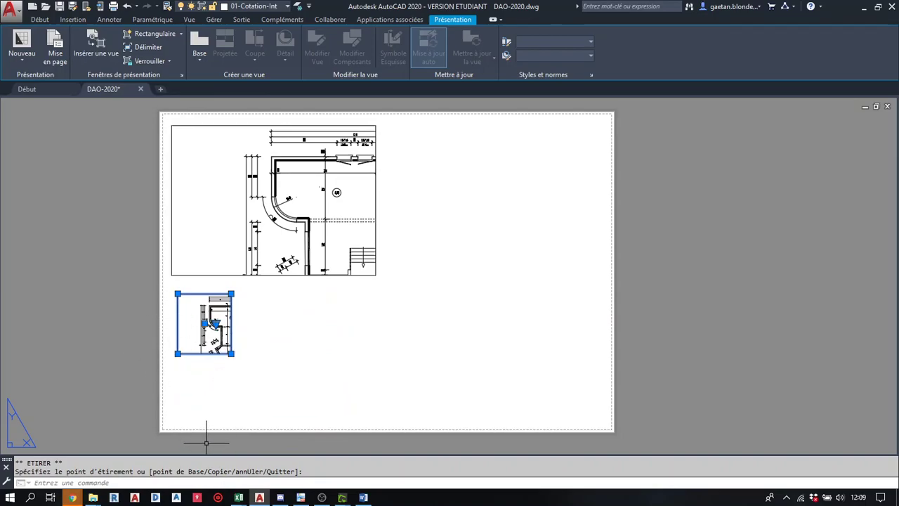
click(232, 353)
key(space)
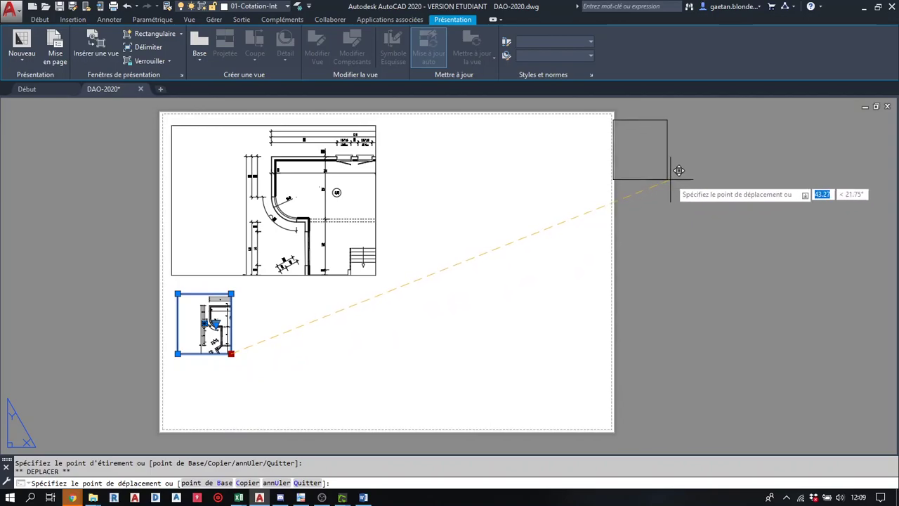
click(678, 179)
key(Escape)
key(Escape)
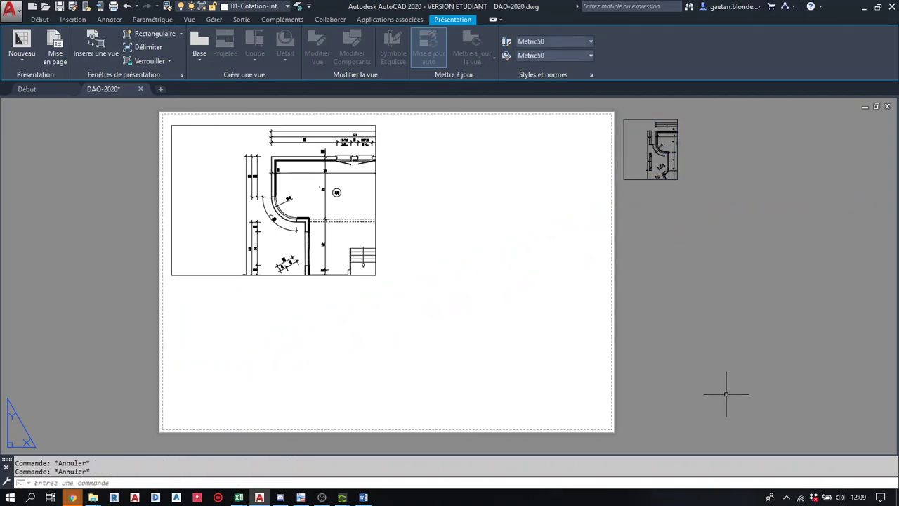
Stretch the large viewport's lower-right corner out to fill the A3 sheet.
click(466, 361)
click(378, 256)
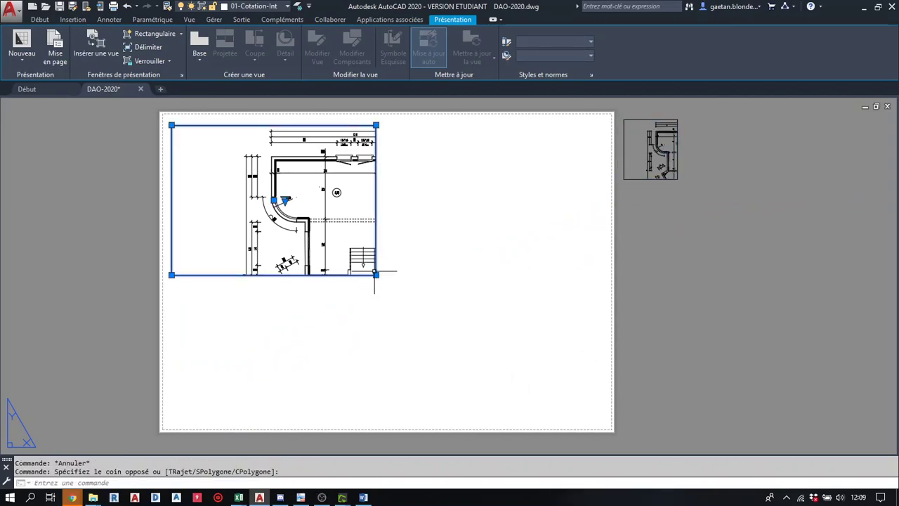
click(376, 275)
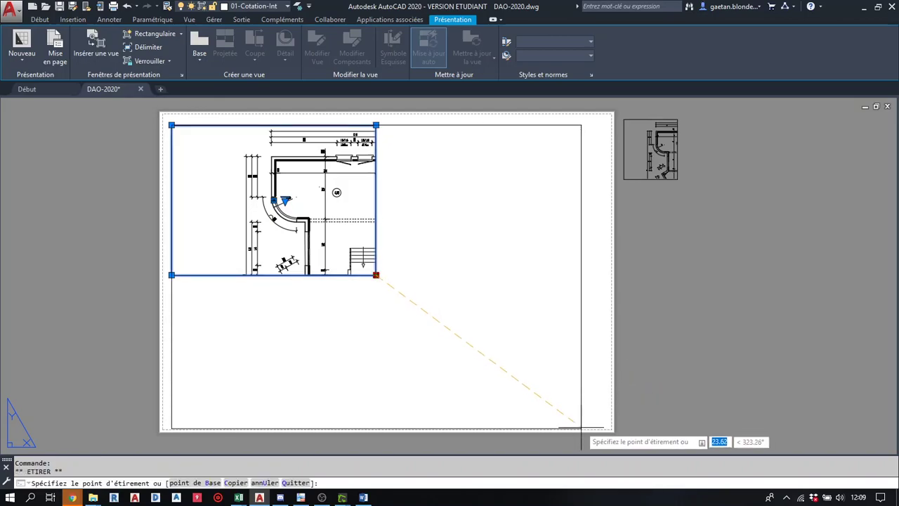
click(604, 419)
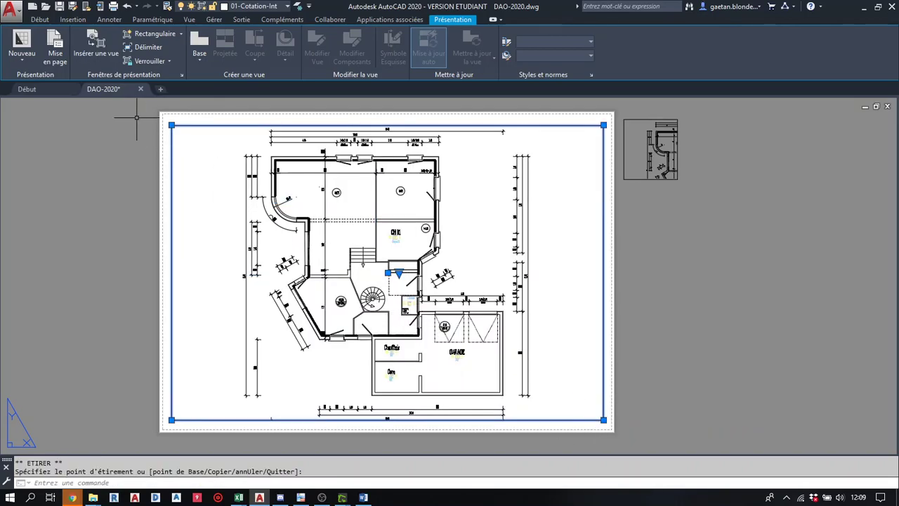
click(171, 125)
key(Escape)
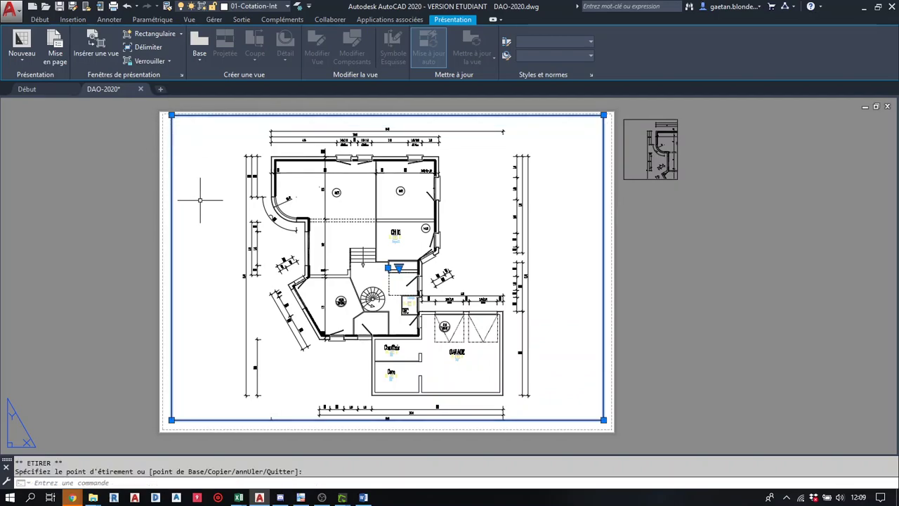
key(Escape)
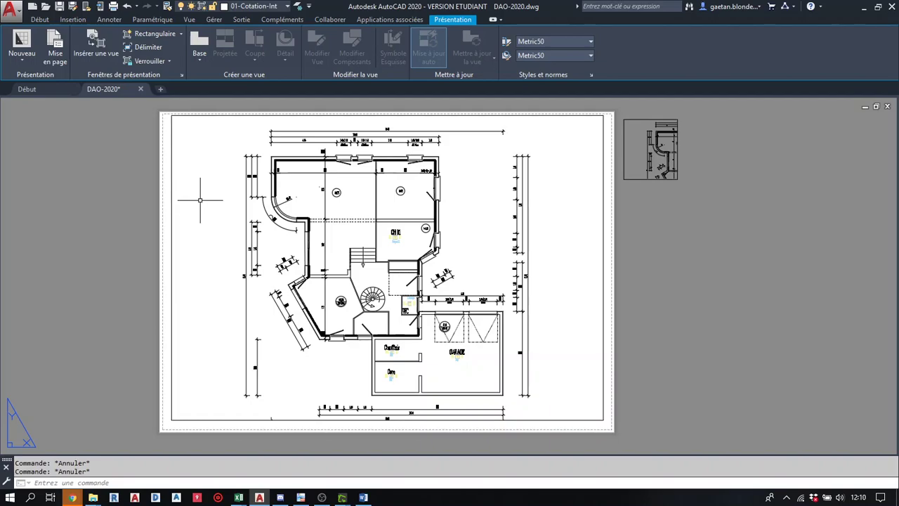
Create layer 999-FLOT-Mise en page with colour red in the Layer Properties palette.
text(PL)
key(Return)
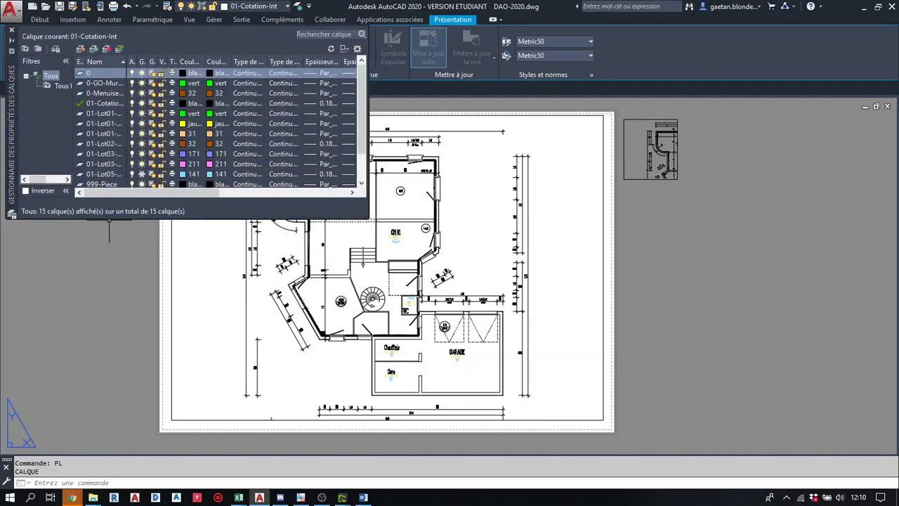
drag(109, 219, 109, 317)
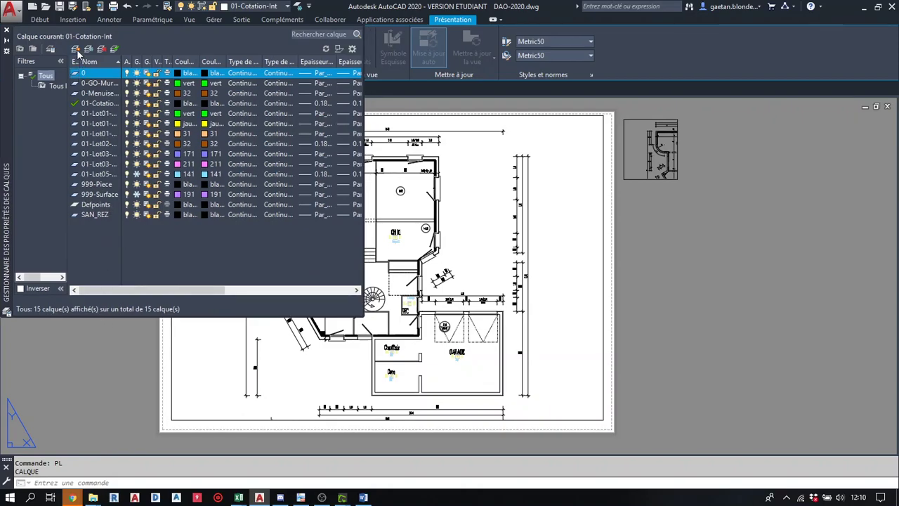
click(75, 49)
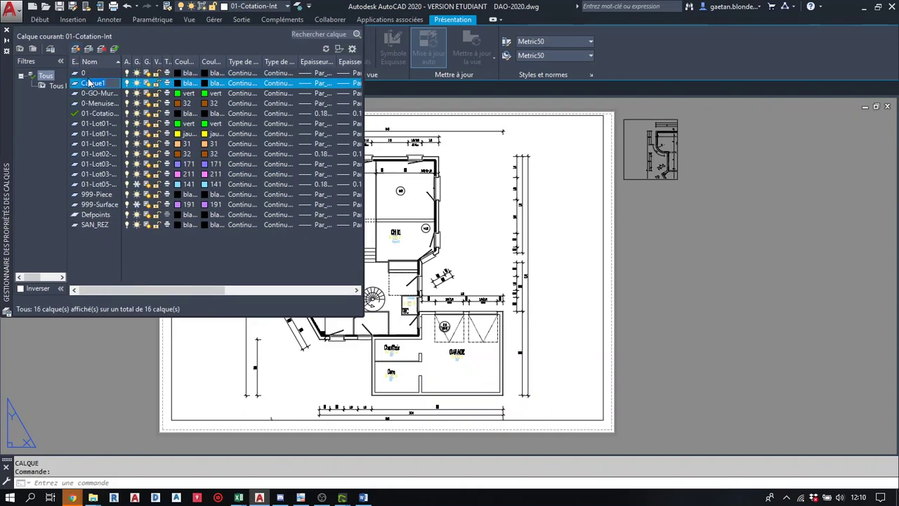
text(999)
key(Delete)
key(Delete)
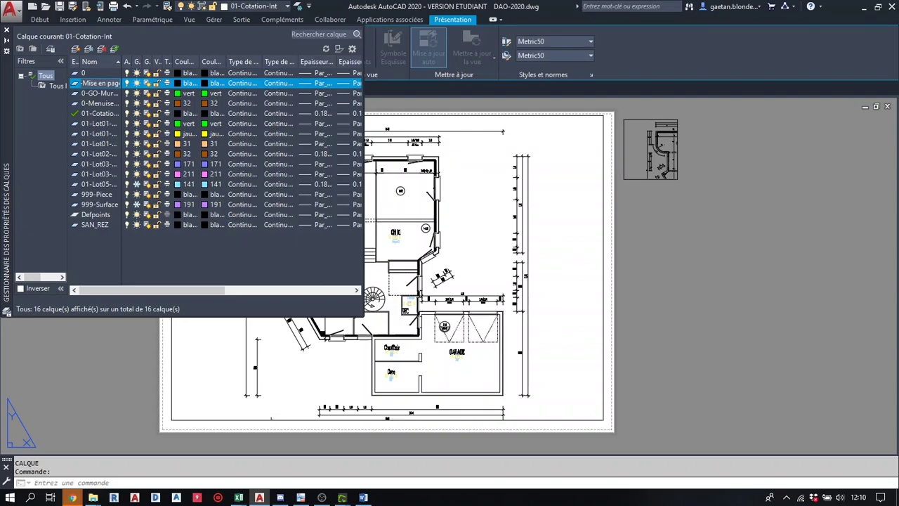
click(178, 83)
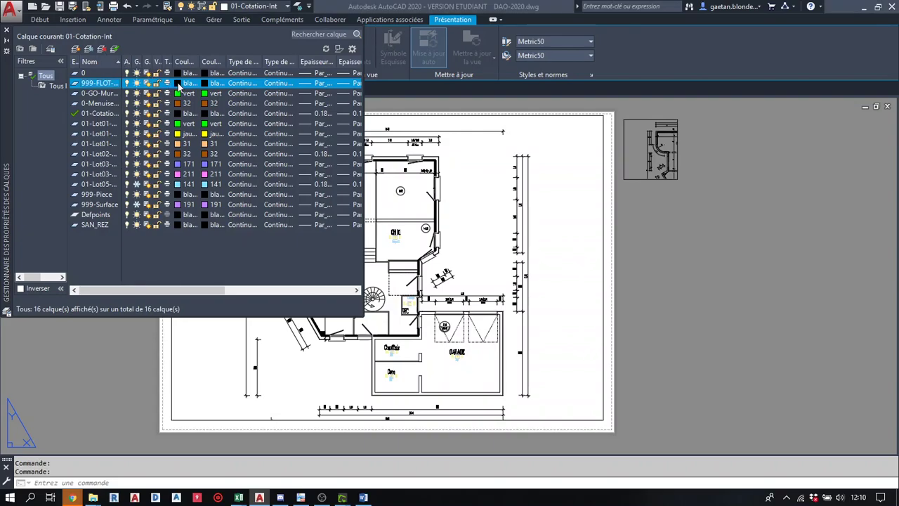
click(338, 282)
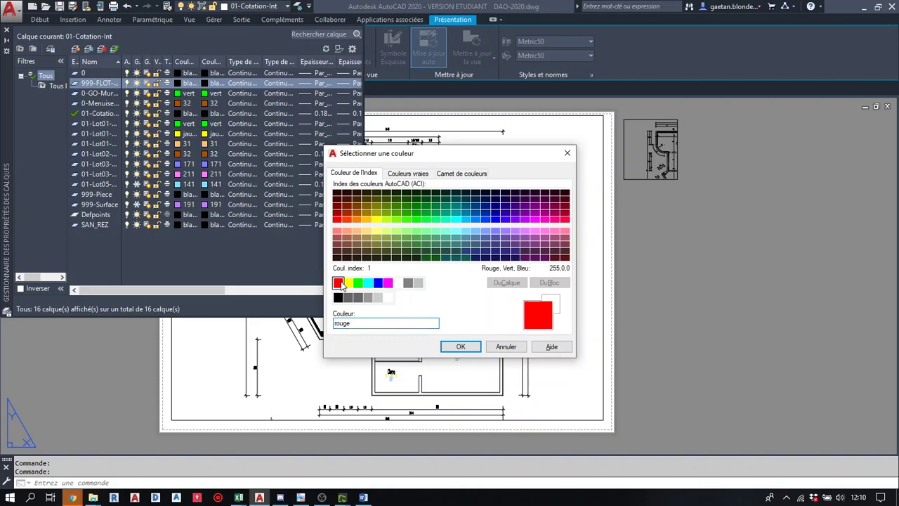
click(461, 347)
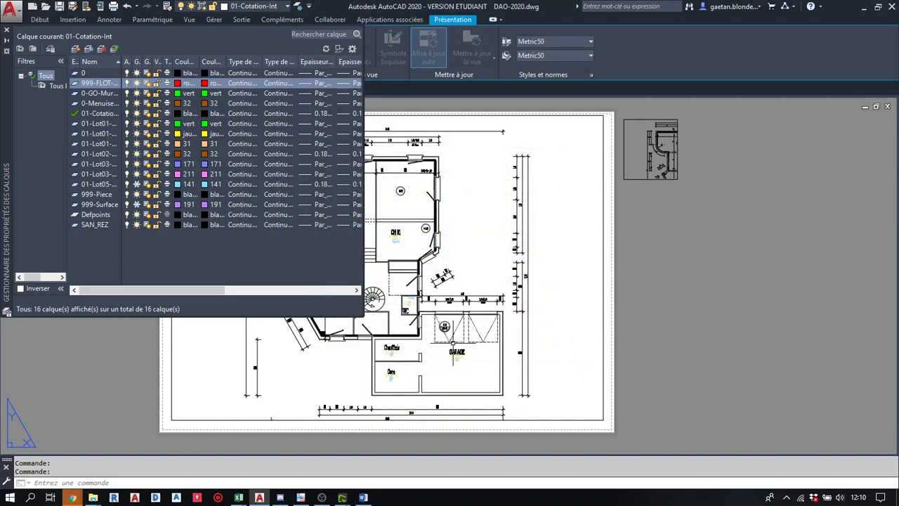
click(7, 31)
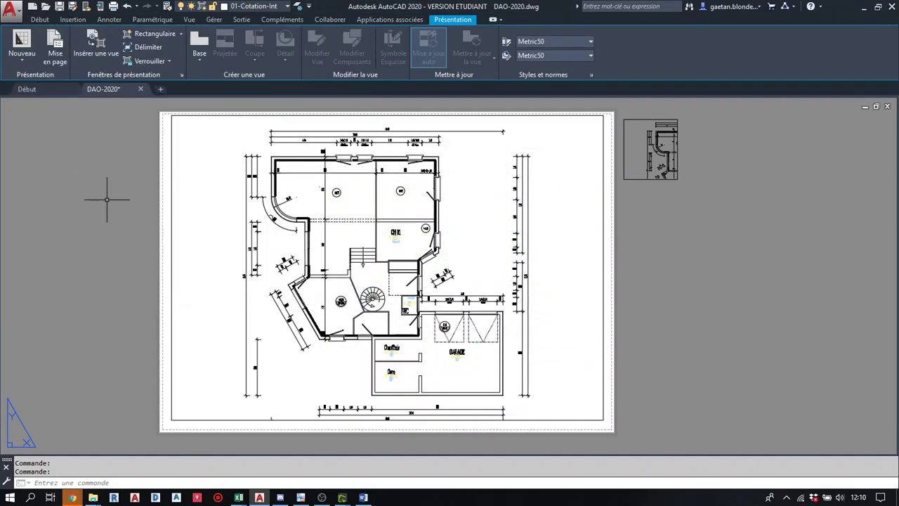
Select the large viewport and browse the layer list, then dismiss it and toggle the layer manager.
click(203, 431)
click(181, 403)
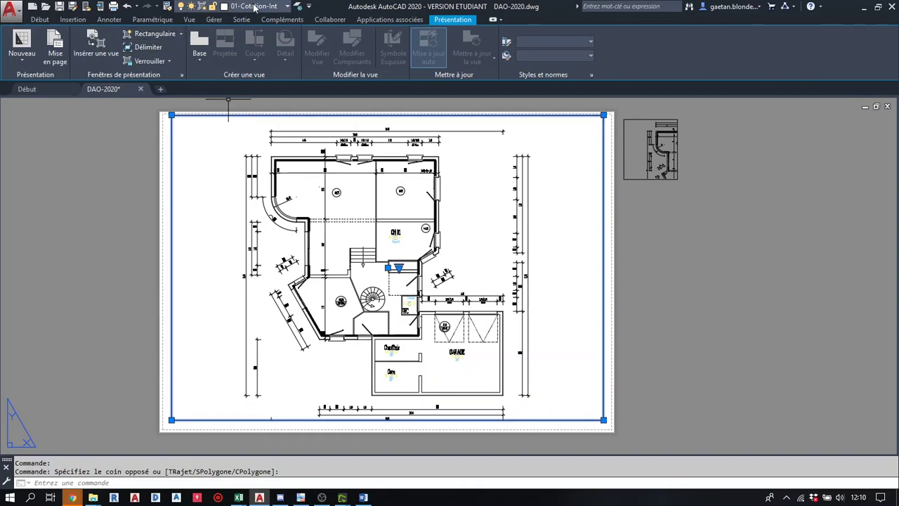
click(255, 7)
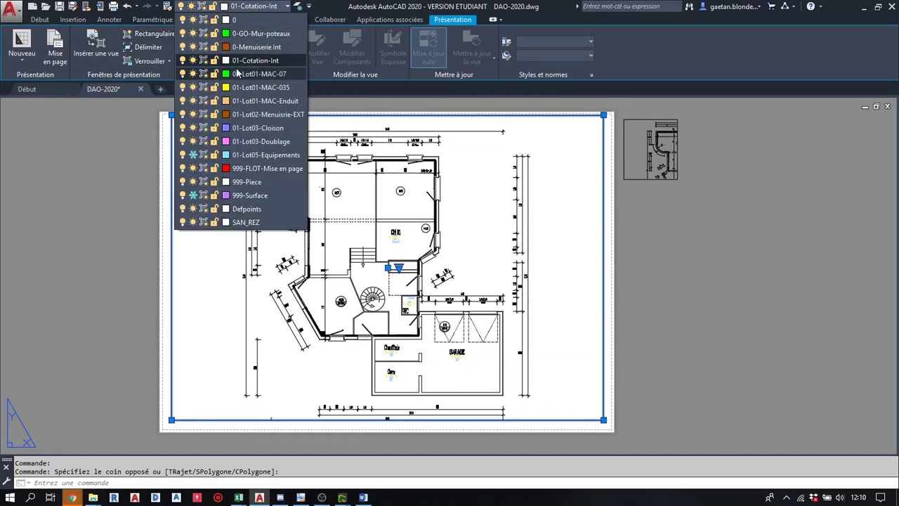
key(Escape)
key(Escape)
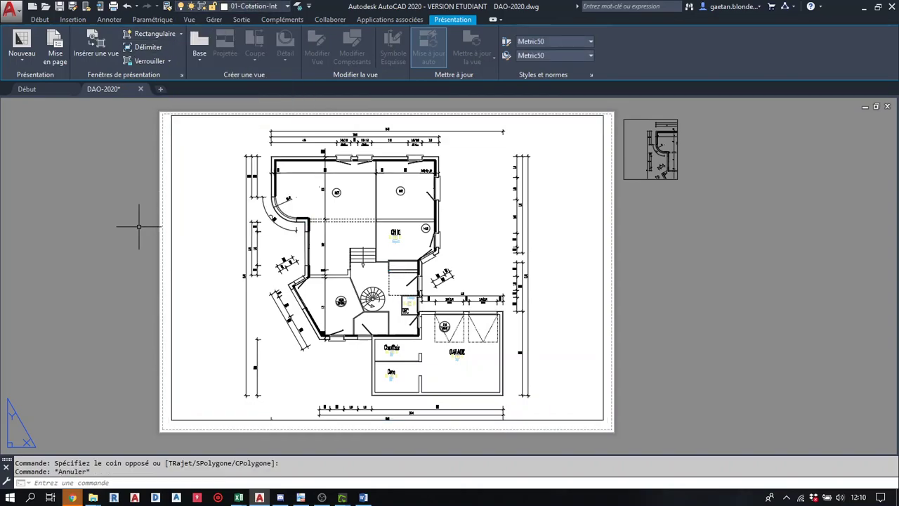
text(pl)
key(Return)
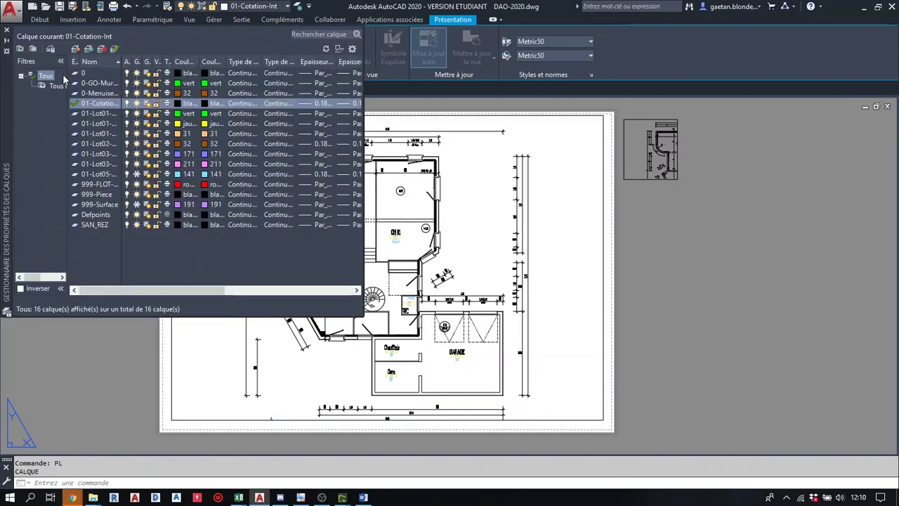
click(6, 30)
Assign the main viewport to layer 999-FLOT-Mise en page, then reopen the layer manager with PL.
click(245, 284)
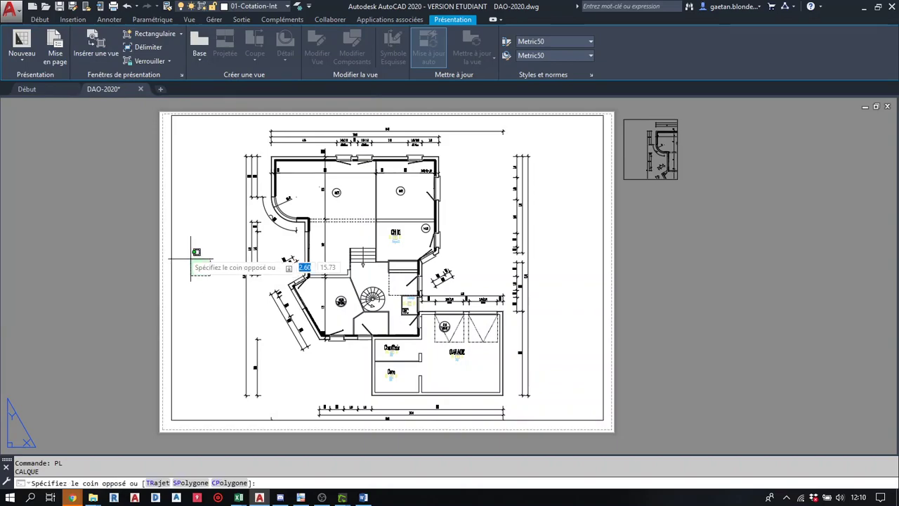
click(168, 257)
click(266, 7)
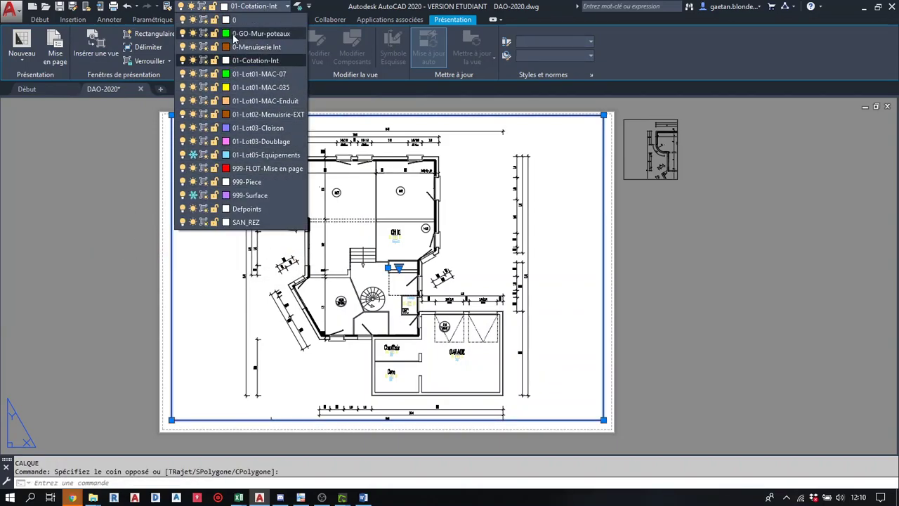
click(279, 168)
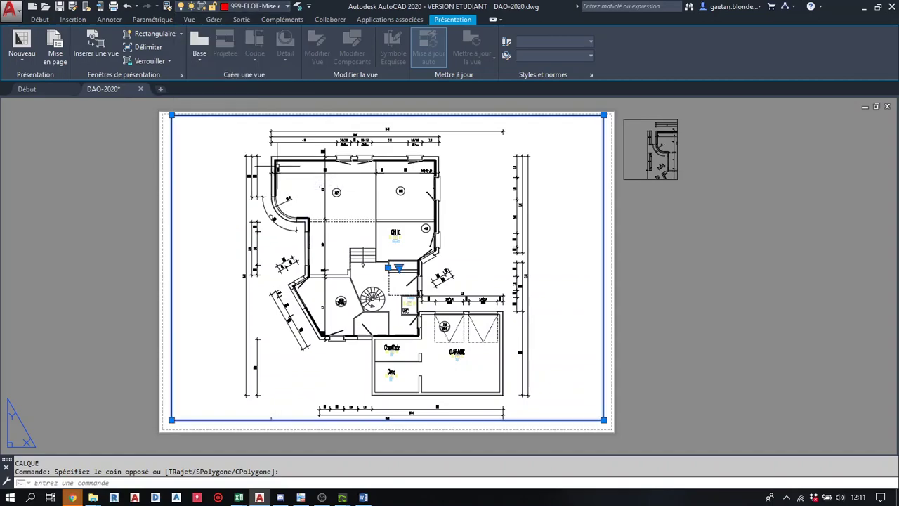
key(Escape)
key(Escape)
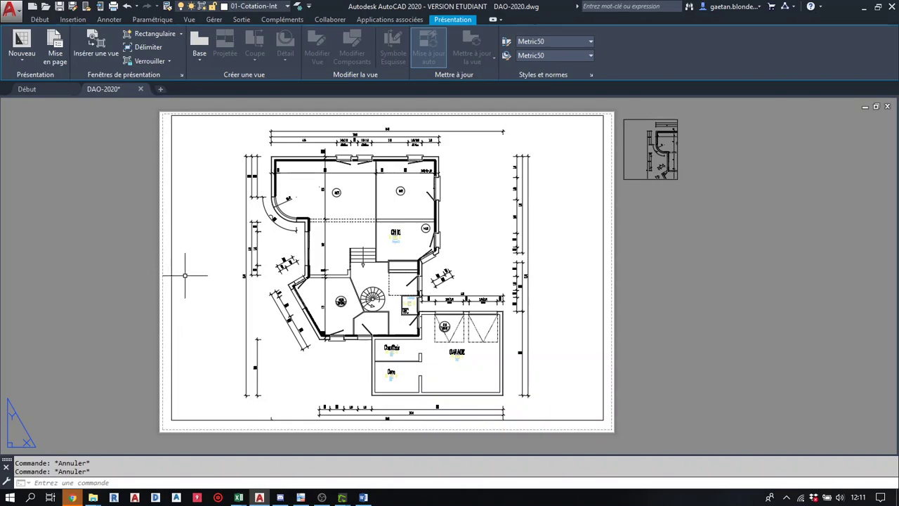
text(pl)
key(Return)
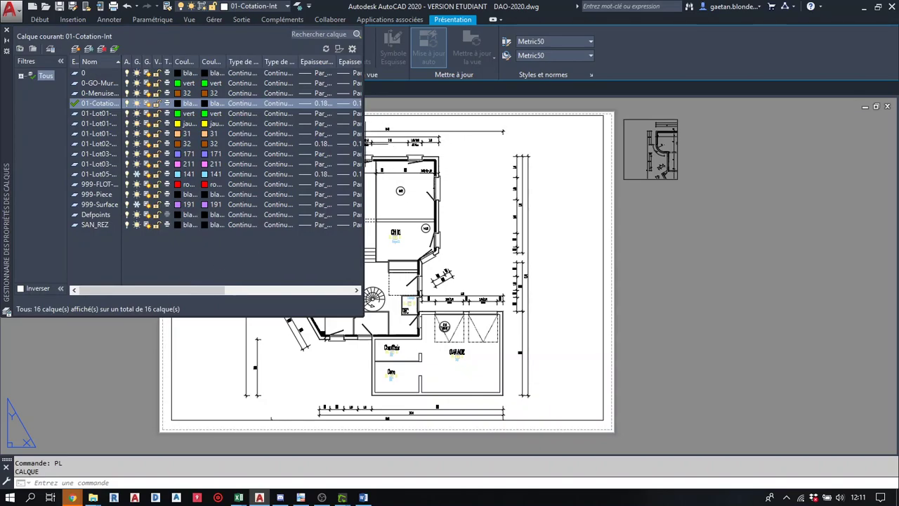
Widen the layer palette, freeze 999-FLOT-Mise en page, and close the palette.
drag(365, 146, 460, 158)
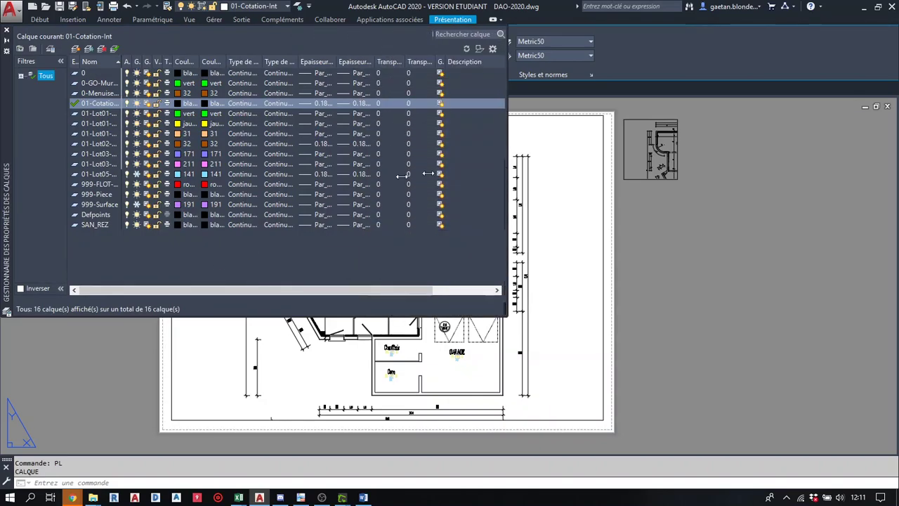
click(101, 185)
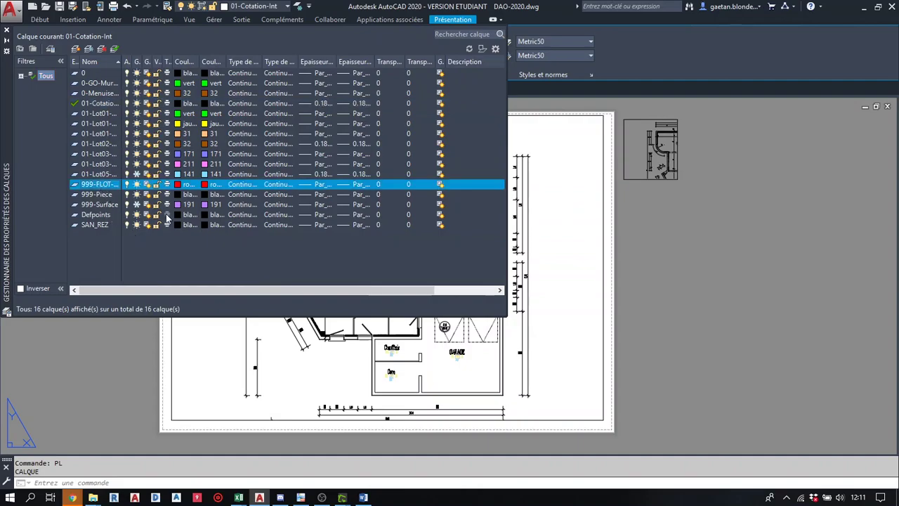
click(137, 185)
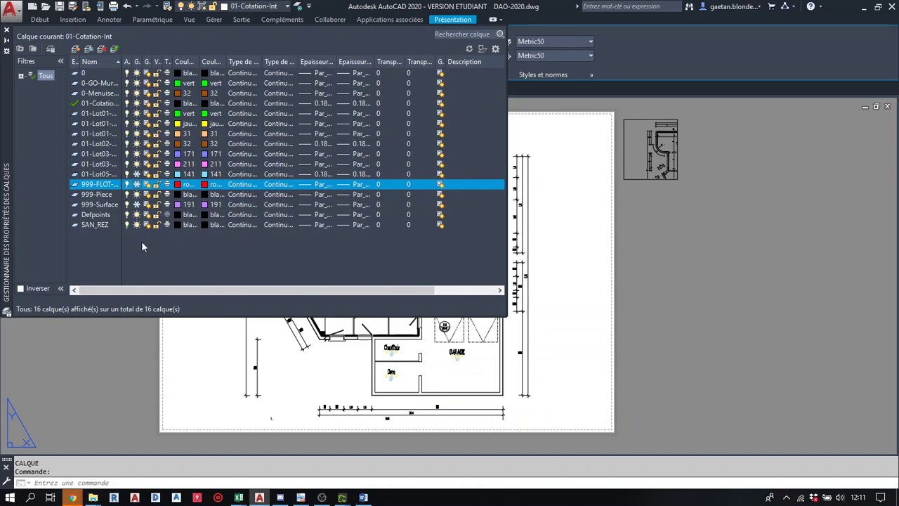
click(7, 30)
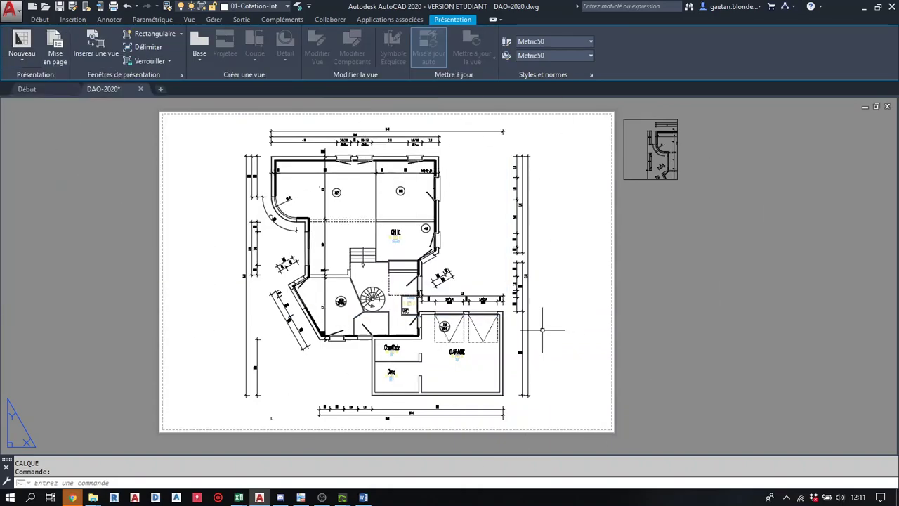
Enlarge the small upper-right viewport by stretching its corner toward the lower right.
click(664, 193)
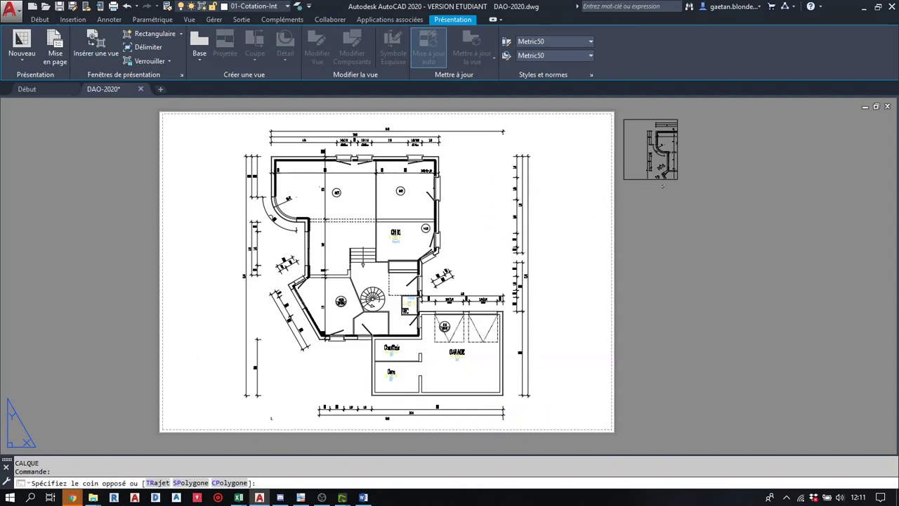
click(663, 180)
click(678, 179)
click(703, 196)
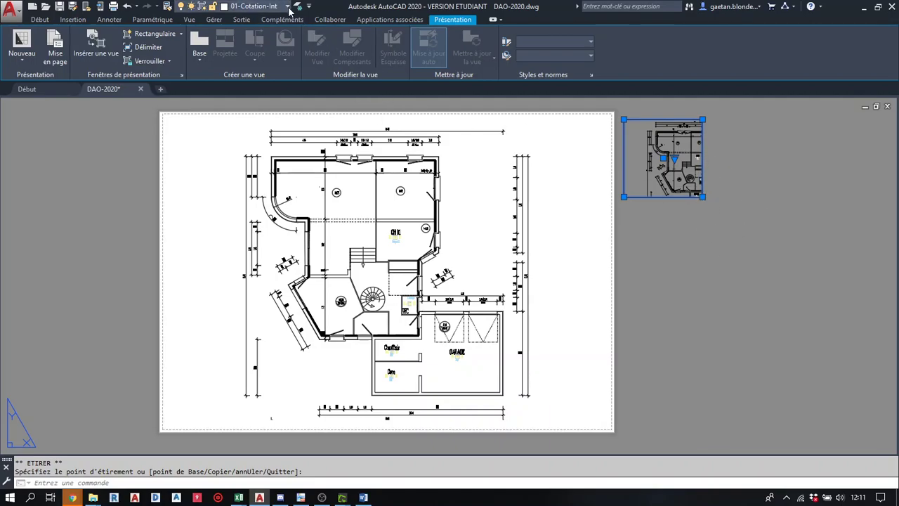
Move the small viewport onto the frozen 999-FLOT-Mise en page layer, then reopen the layer manager with PL.
click(288, 7)
click(267, 168)
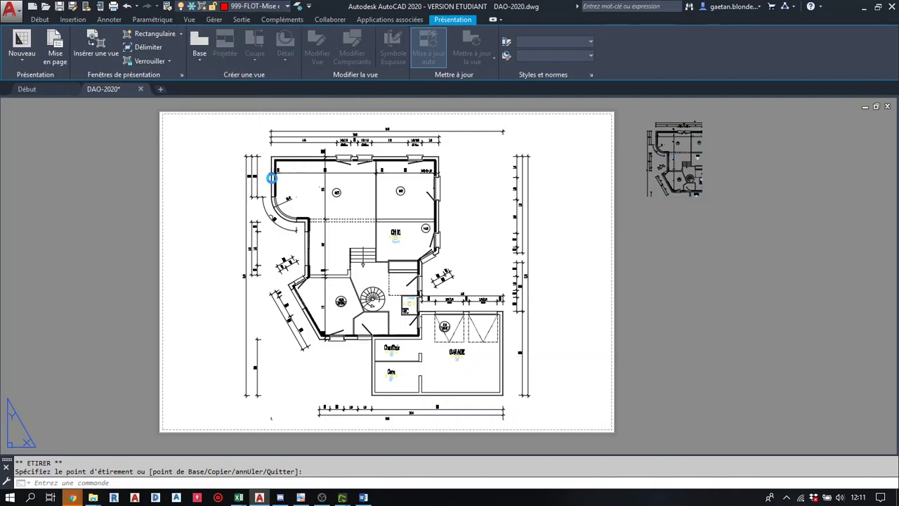
click(535, 194)
key(Escape)
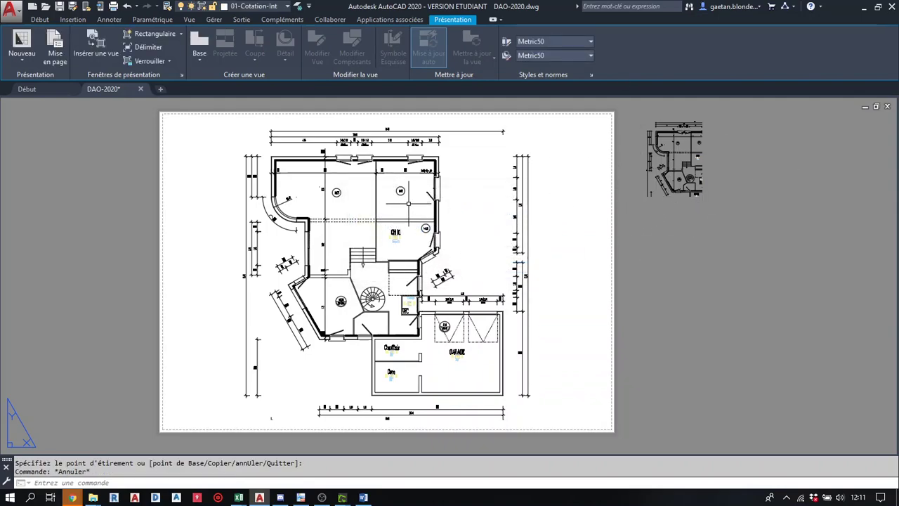
text(pl)
click(336, 241)
text(PL)
key(Return)
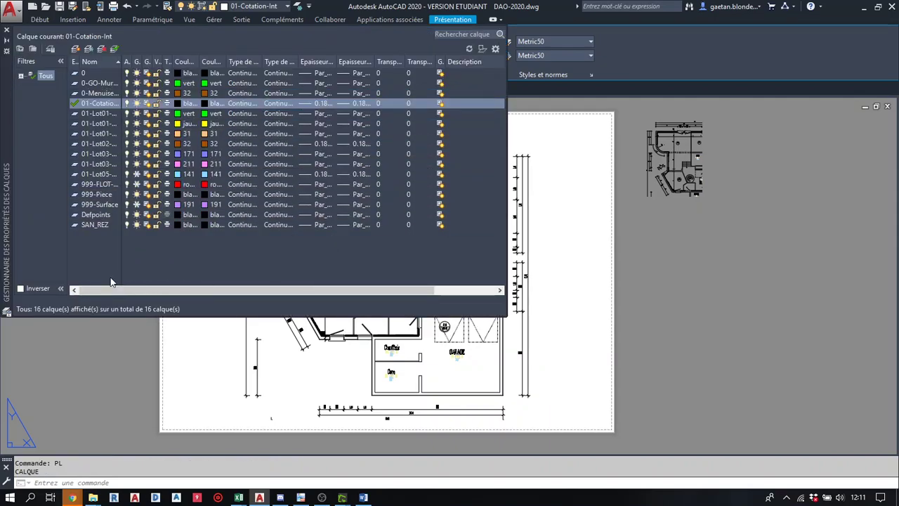
Thaw the 999-FLOT-Mise en page layer, close Layer Properties, and select the main viewport.
click(139, 186)
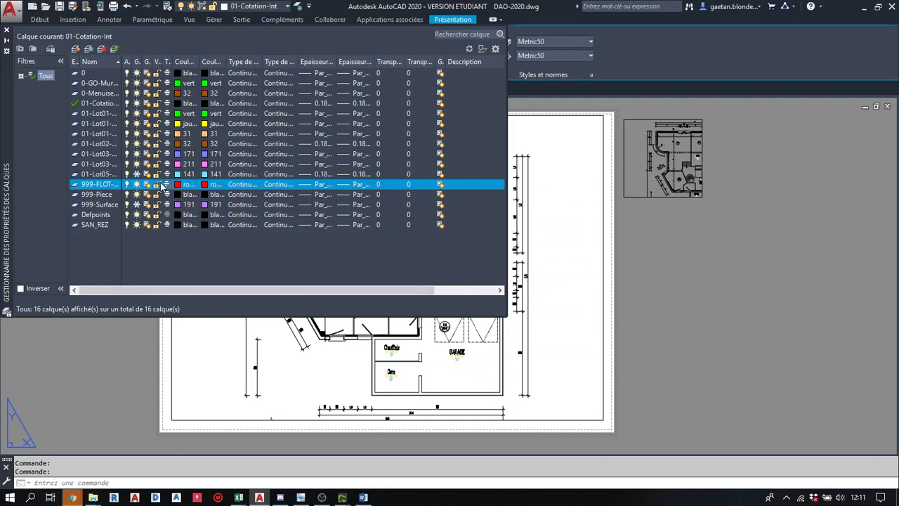
click(6, 31)
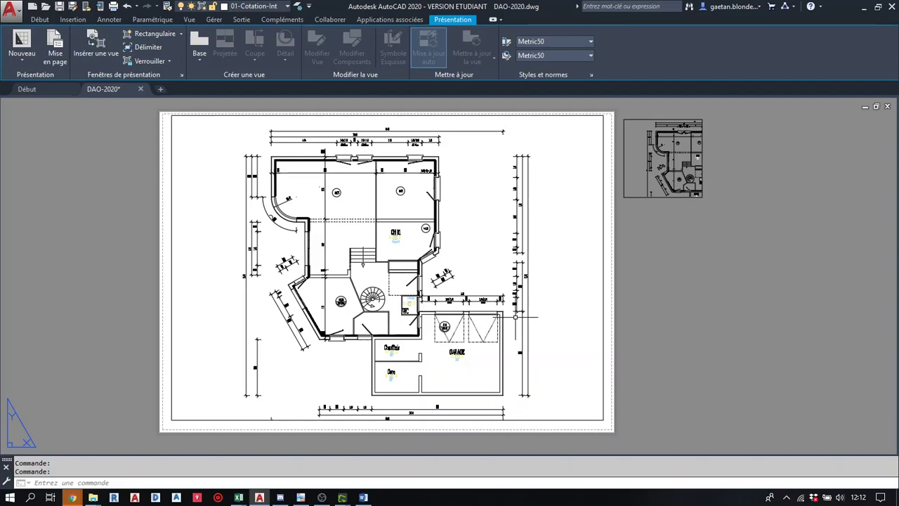
click(178, 218)
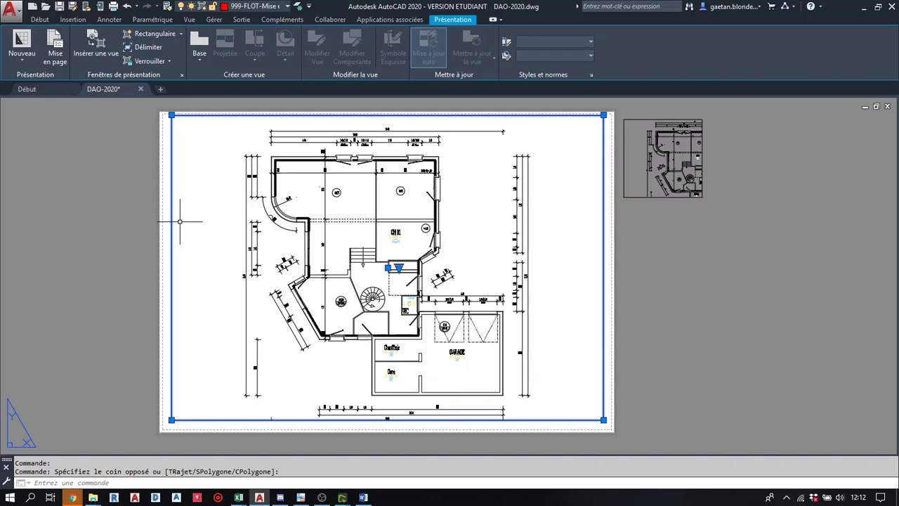
Inside the main viewport, zoom out and pan the plan away until the viewport is nearly empty.
double_click(199, 229)
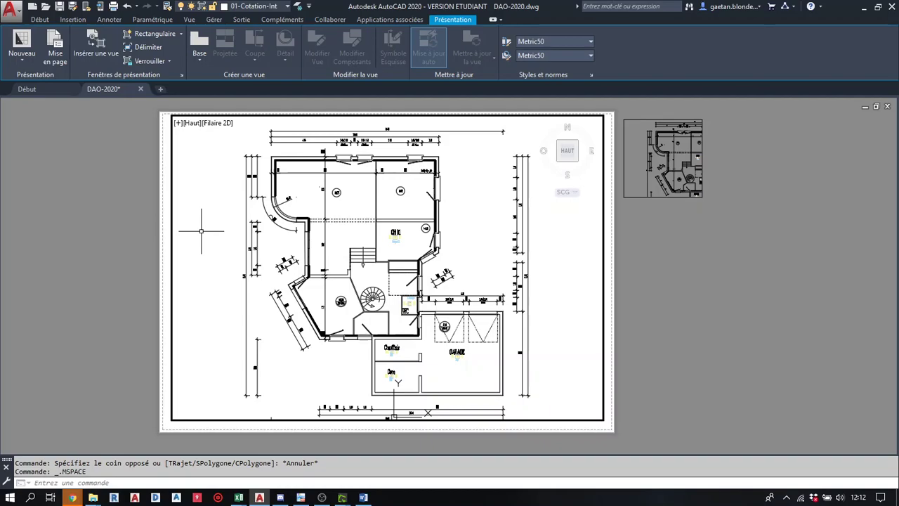
scroll(289, 253, down, 3)
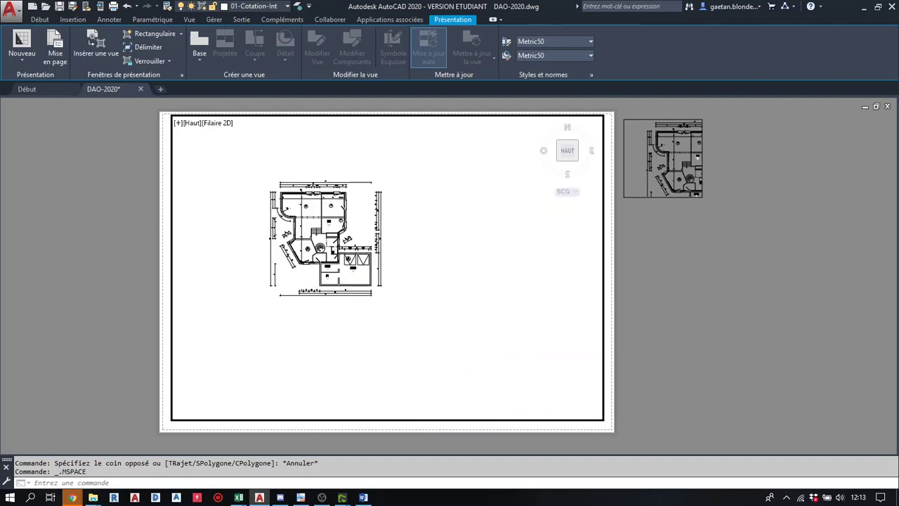
scroll(289, 253, down, 6)
middle_drag(288, 265, 196, 402)
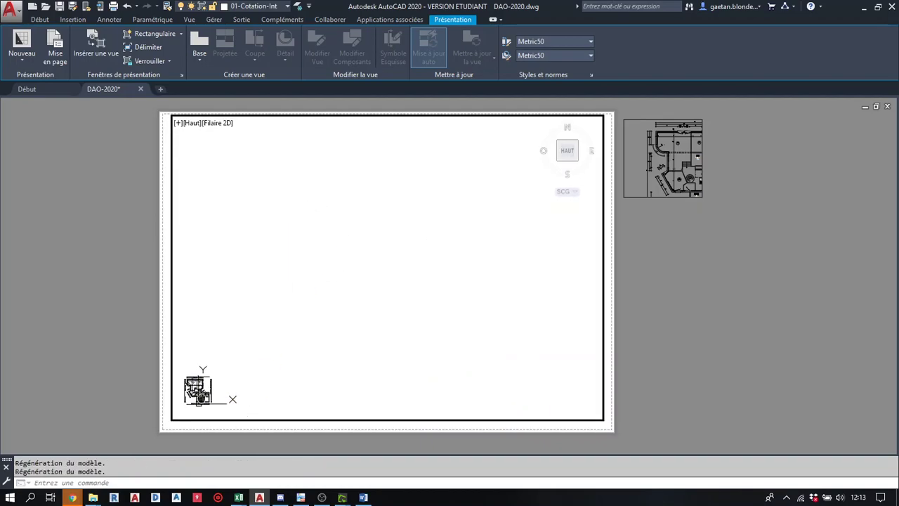
click(393, 255)
click(403, 248)
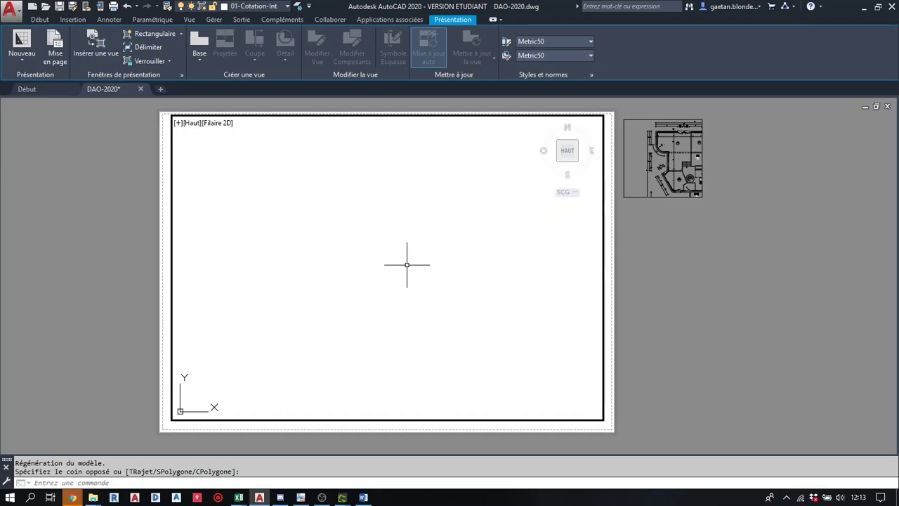
Zoom the main viewport to extents (ZOOM, Étendu) so the whole floor plan fills it.
text(Z)
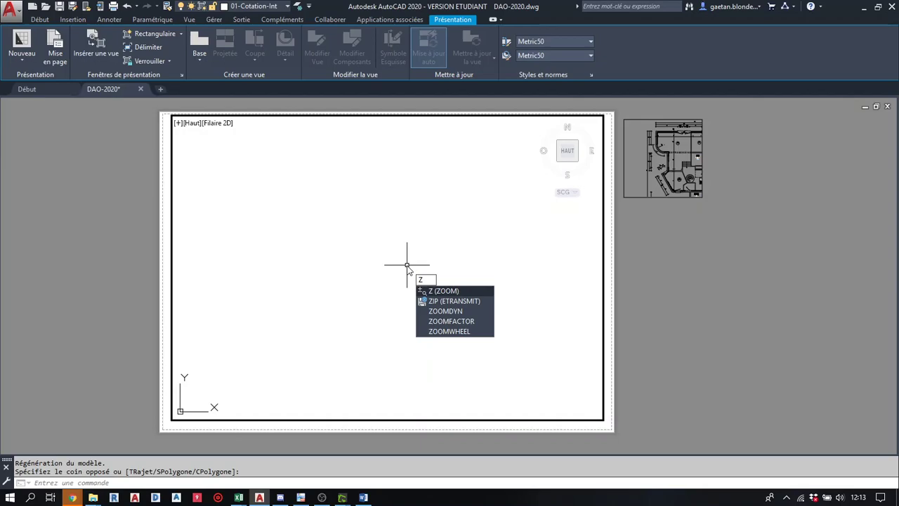
key(Return)
key(Down)
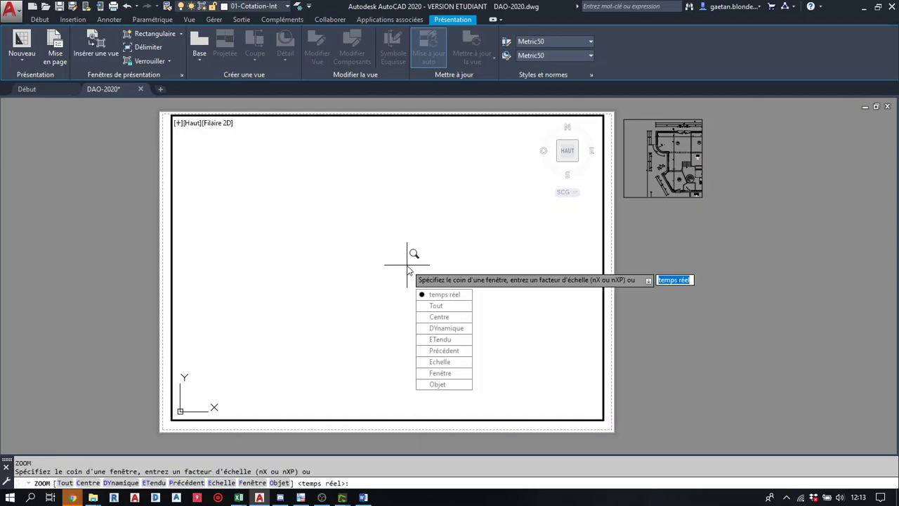
key(Down)
key(Down)
key(Down)
key(Down)
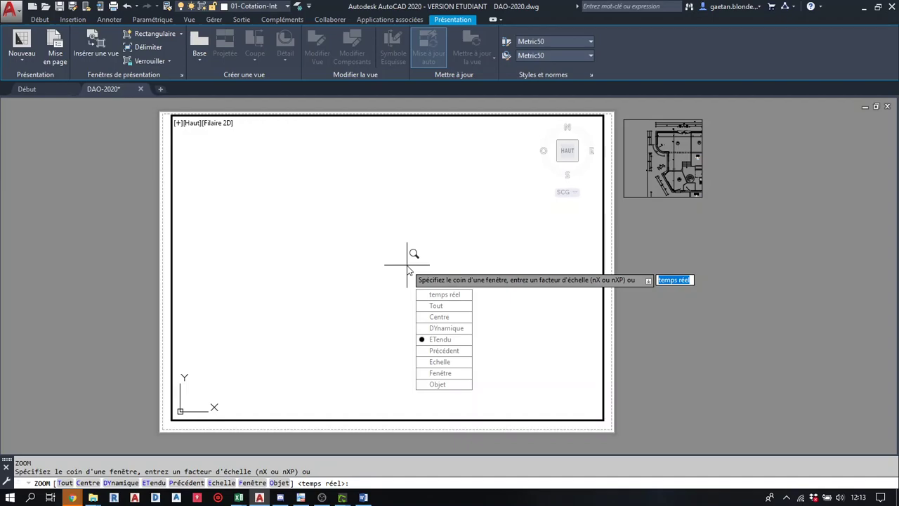
text(ET)
key(Return)
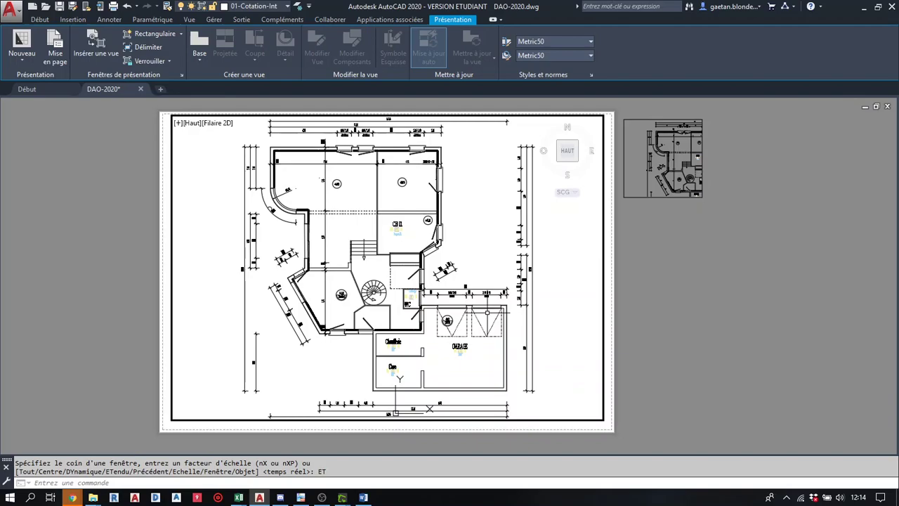
Zoom Centre the main viewport on a point just right of the garage, keeping the current height.
right_click(487, 312)
click(527, 337)
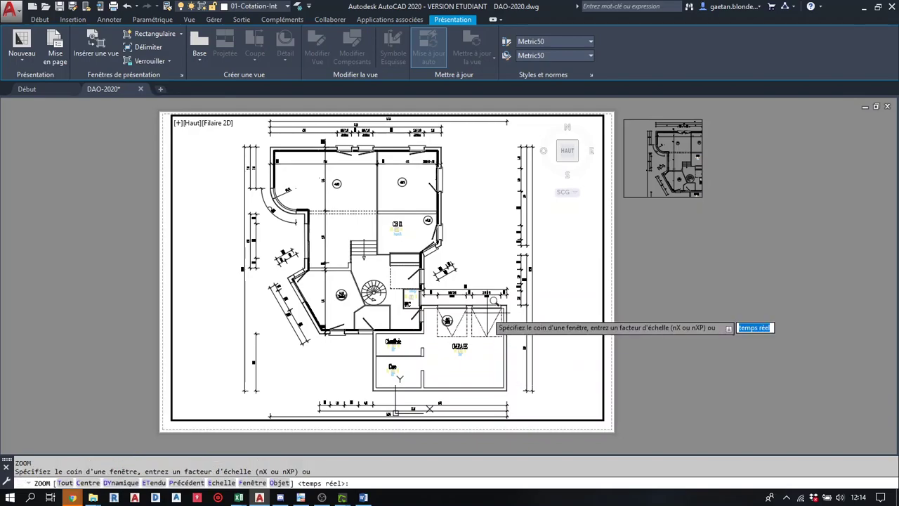
key(Down)
key(Down)
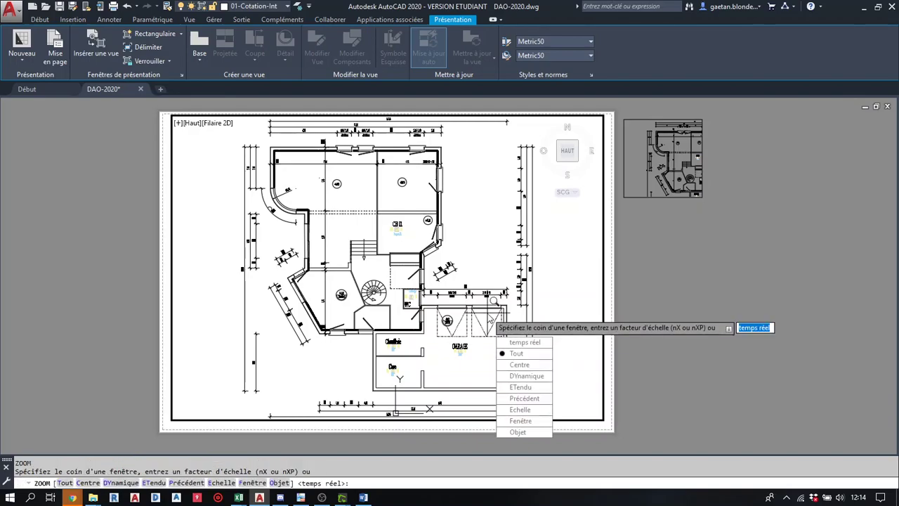
key(Down)
click(519, 364)
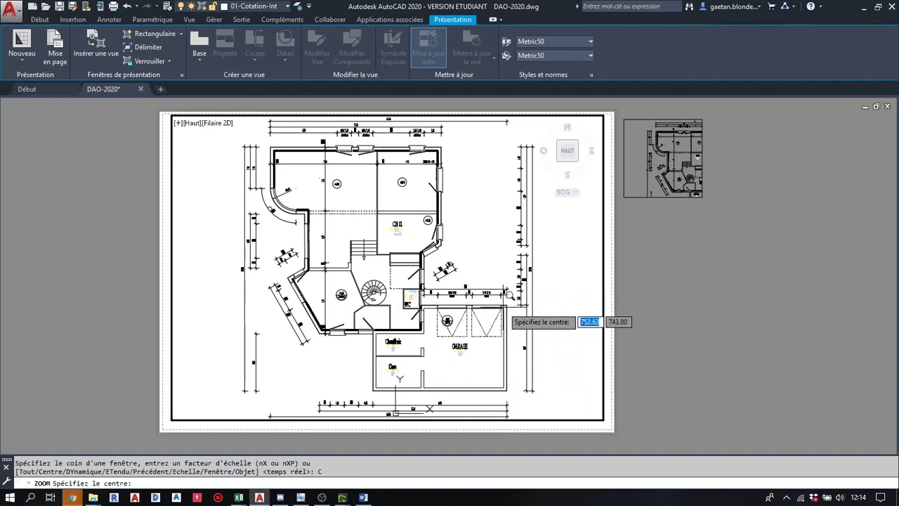
click(509, 294)
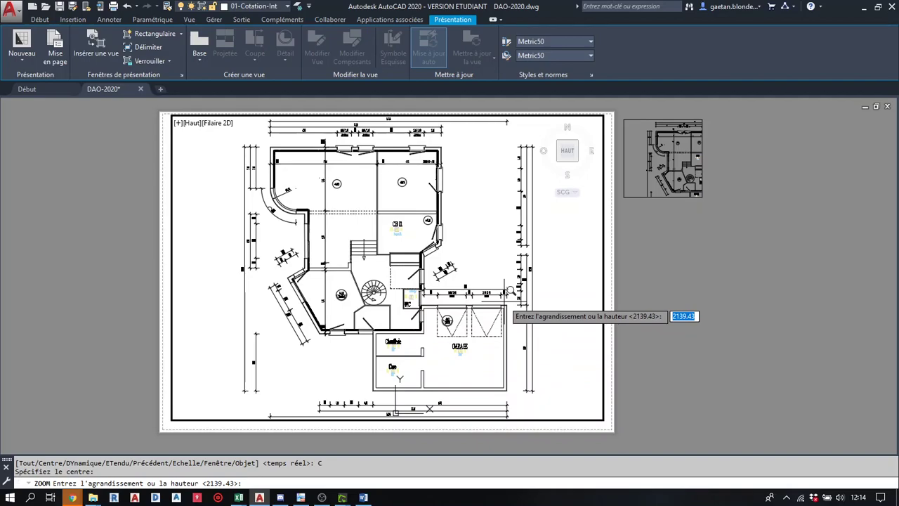
key(Return)
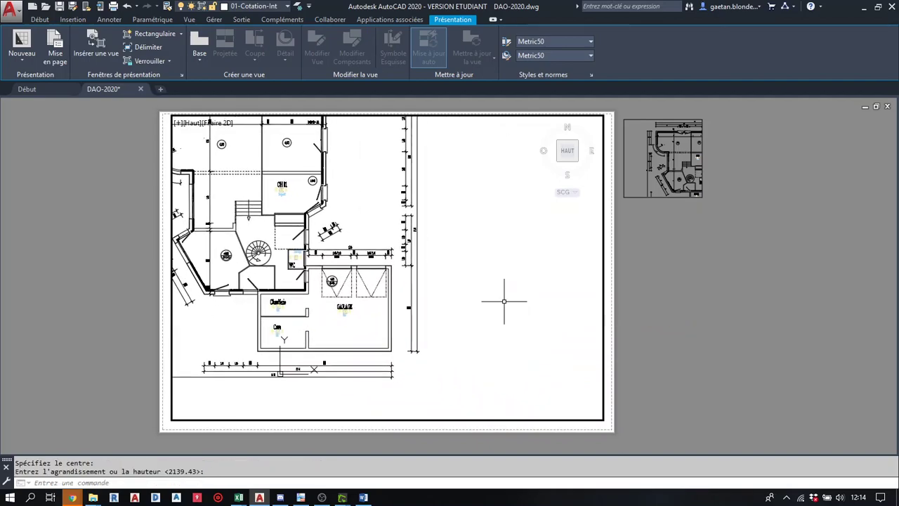